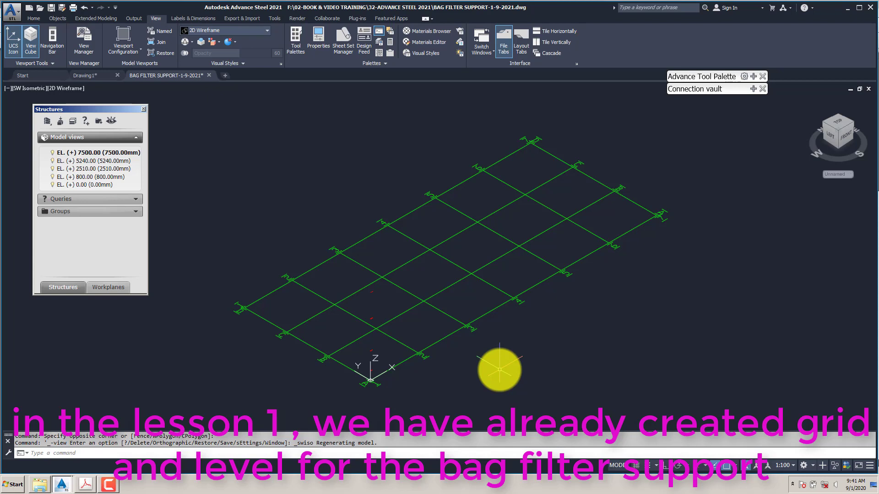
On the Workplanes list, clear both level range limits to None.
middle_click_drag(433, 309, 406, 308)
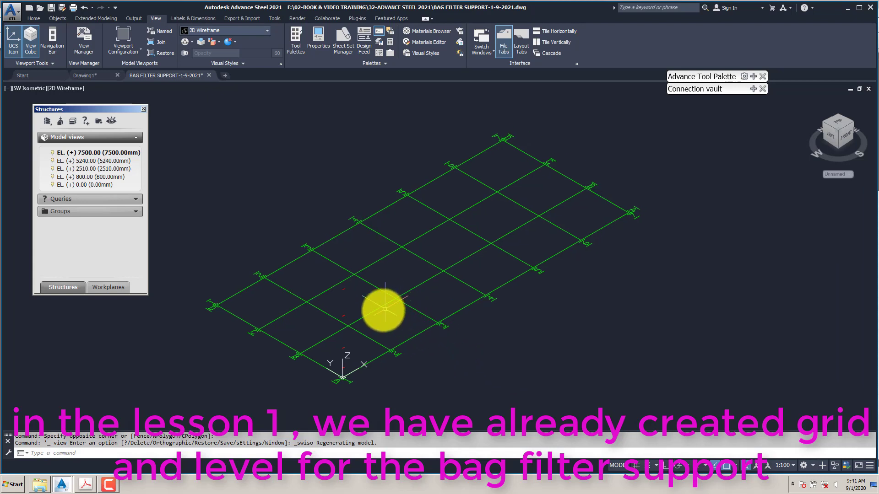
middle_click_drag(408, 350, 416, 349)
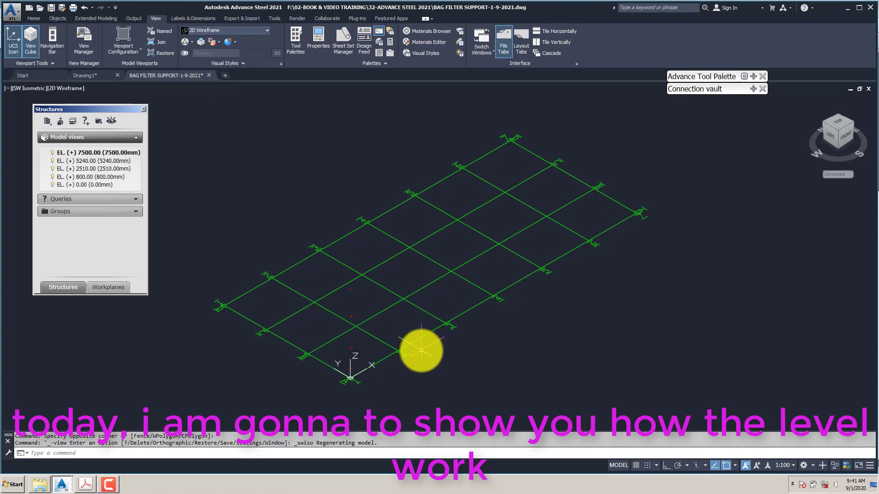
left_click(107, 288)
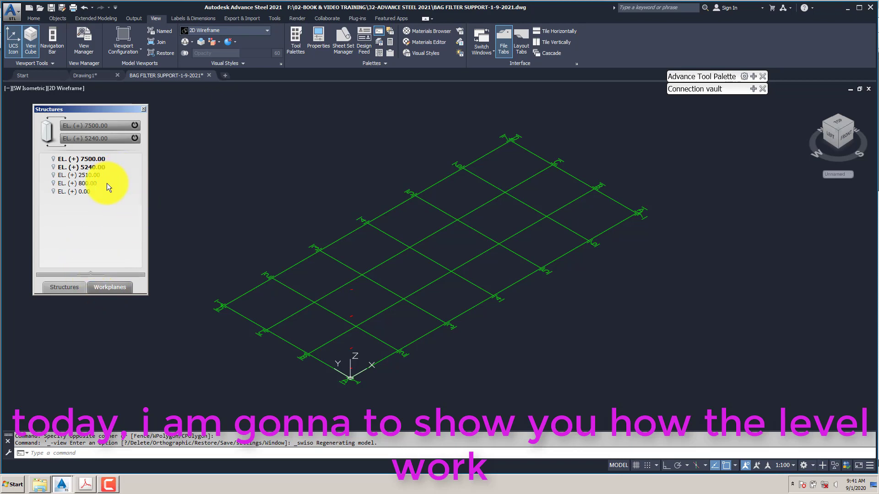
left_click(110, 138)
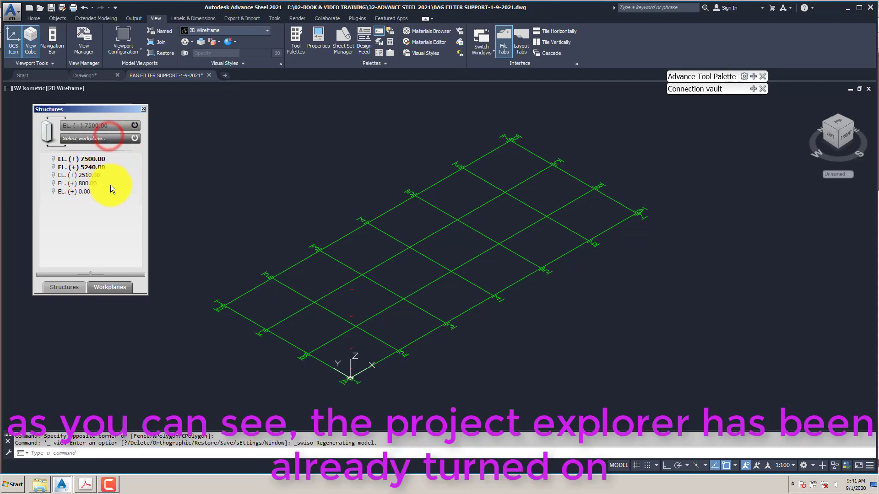
left_click(109, 127)
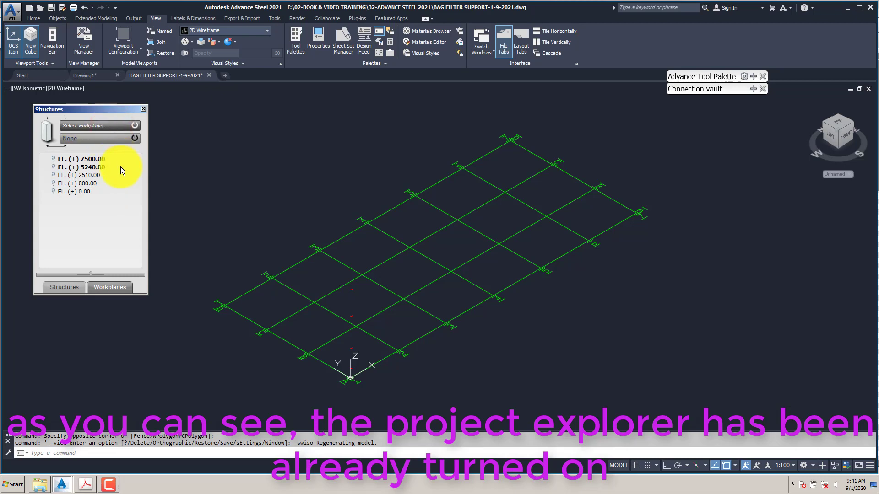
Toggle between the Structures and Workplanes tabs to refresh the workplane levels list.
left_click(113, 244)
left_click(64, 287)
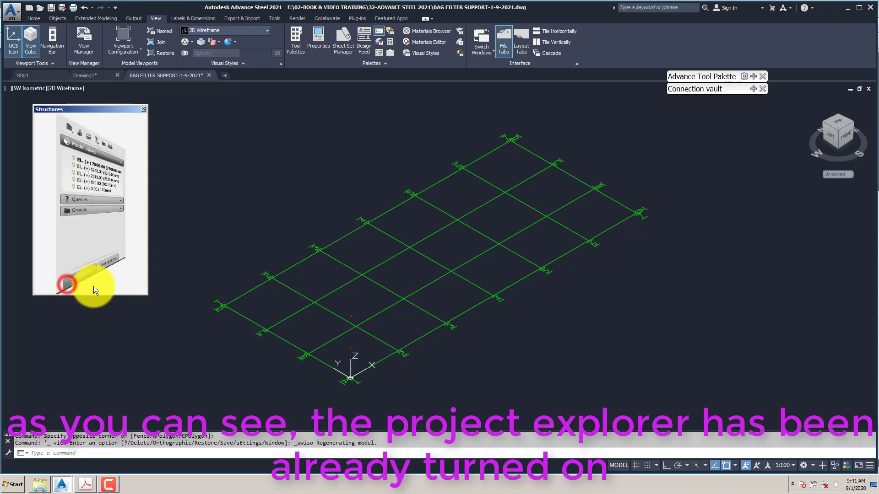
left_click(105, 287)
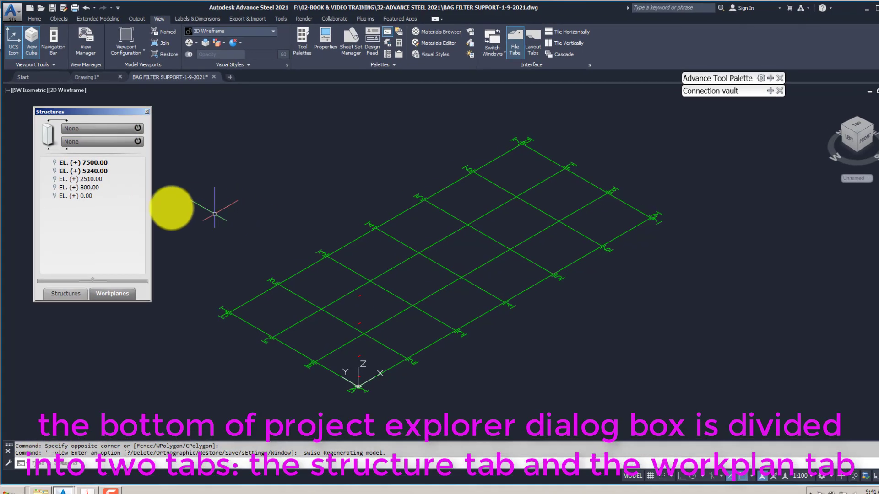
left_click(69, 295)
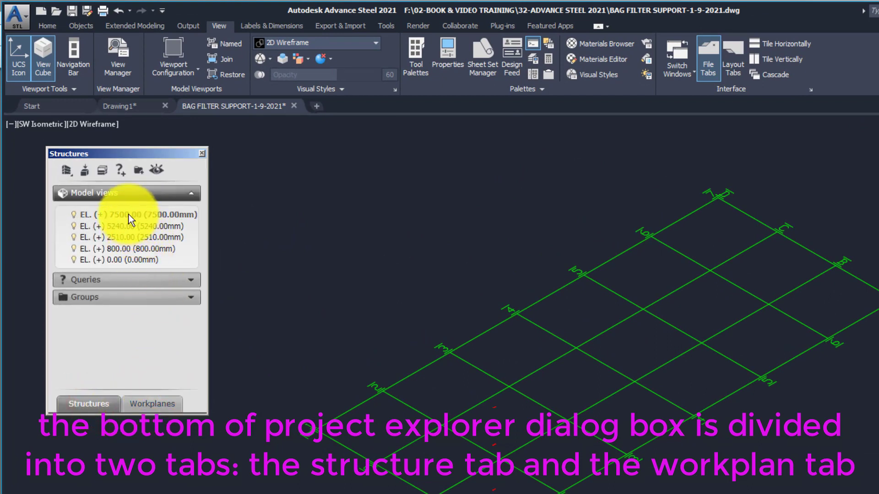
left_click(152, 403)
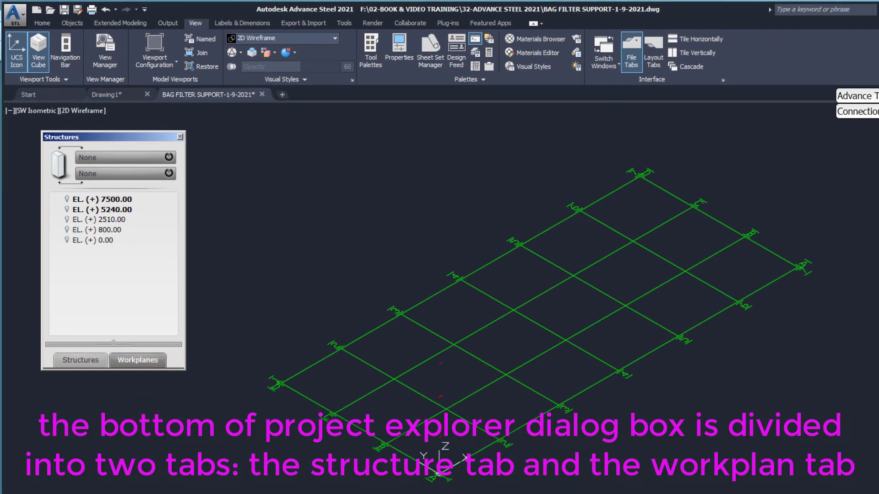
In the bag filter support PDF, pan between the front view and plan grid to check EL 800–7500.
left_click(87, 485)
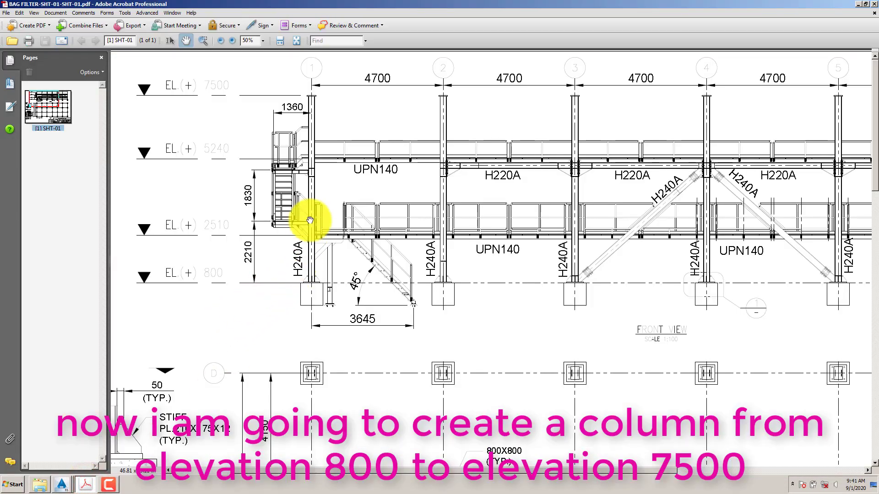
left_click_drag(428, 298, 377, 137)
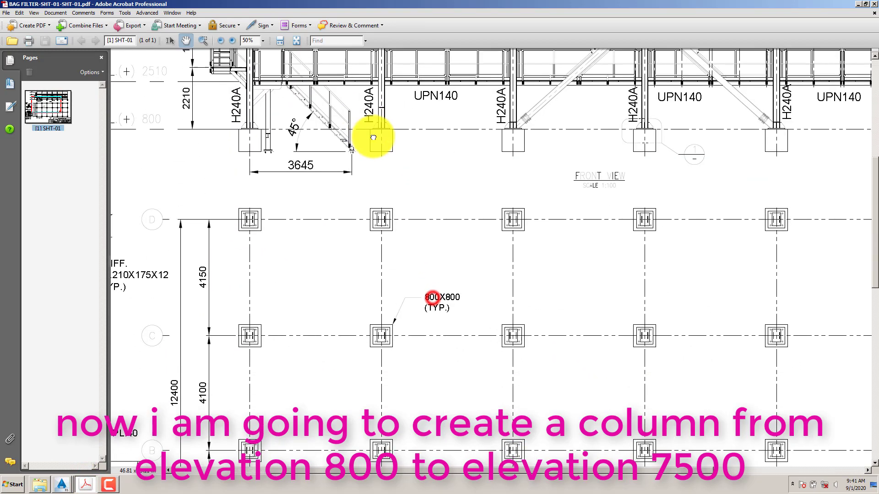
left_click_drag(279, 352, 311, 225)
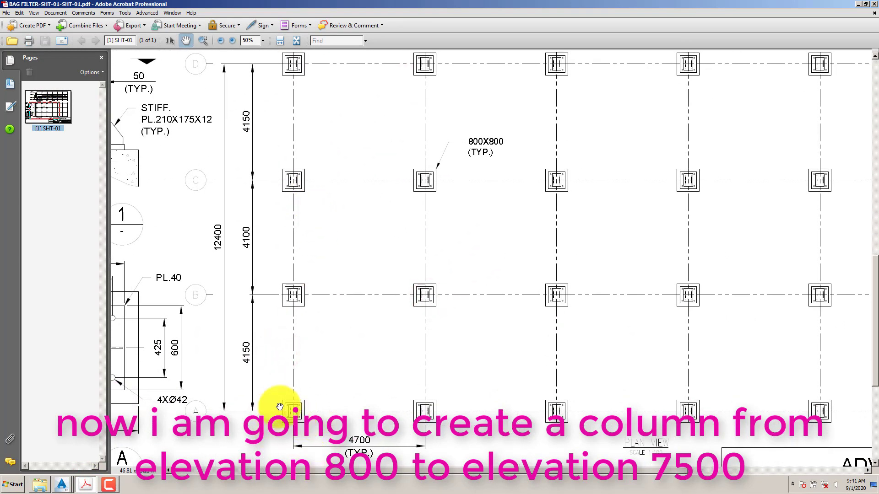
left_click_drag(313, 298, 332, 436)
scroll(314, 275, "up", 6)
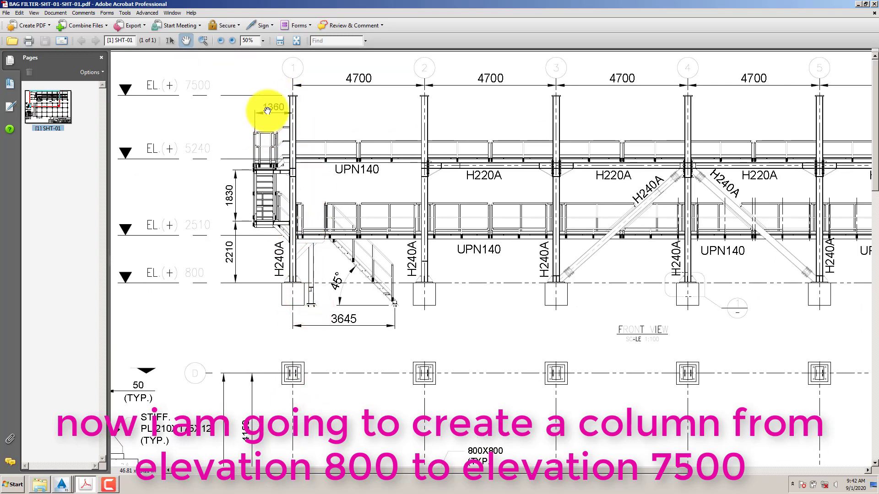
left_click_drag(243, 154, 274, 153)
left_click_drag(211, 203, 234, 204)
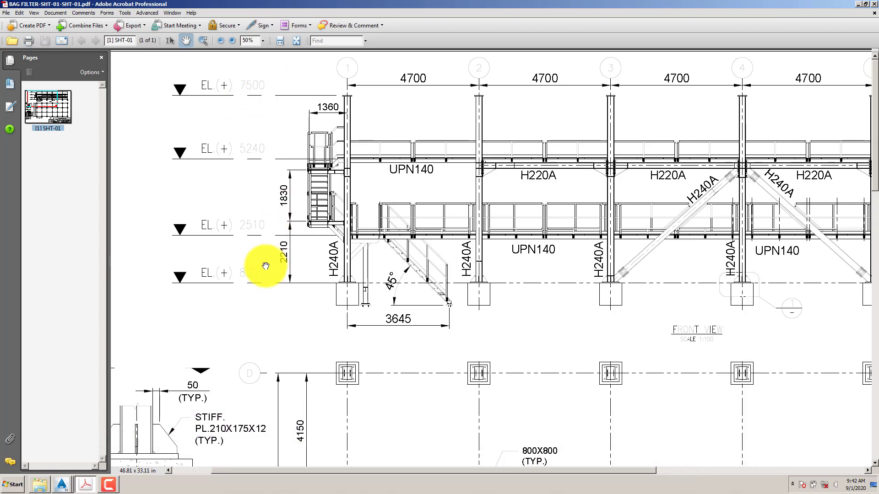
left_click_drag(320, 280, 304, 281)
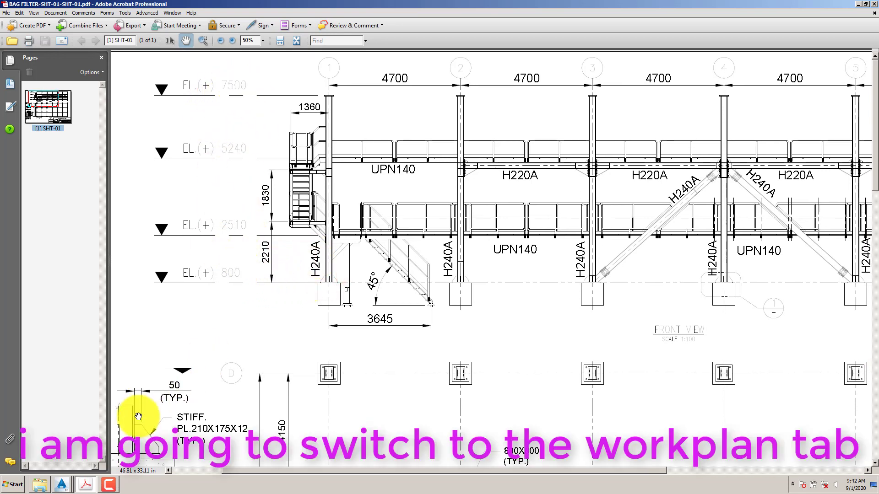
left_click(63, 485)
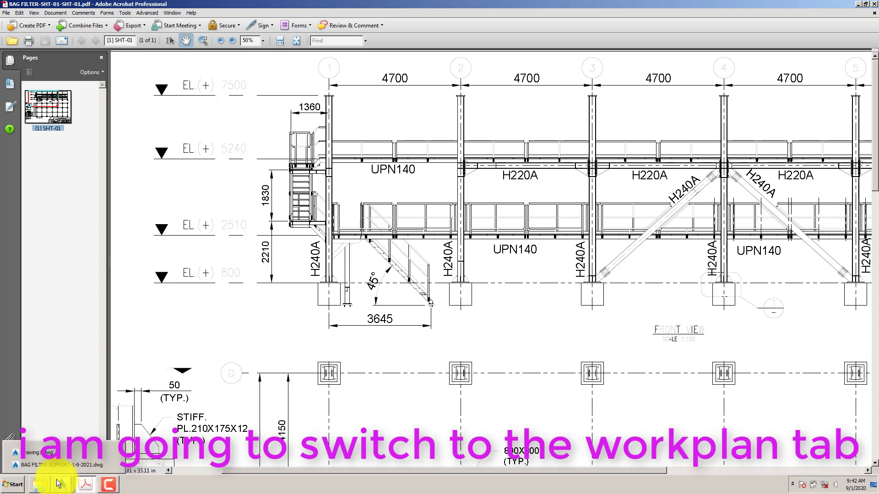
Back in Advance Steel, set the workplane base to EL 800.00 and the top to EL 7500.00.
left_click(54, 465)
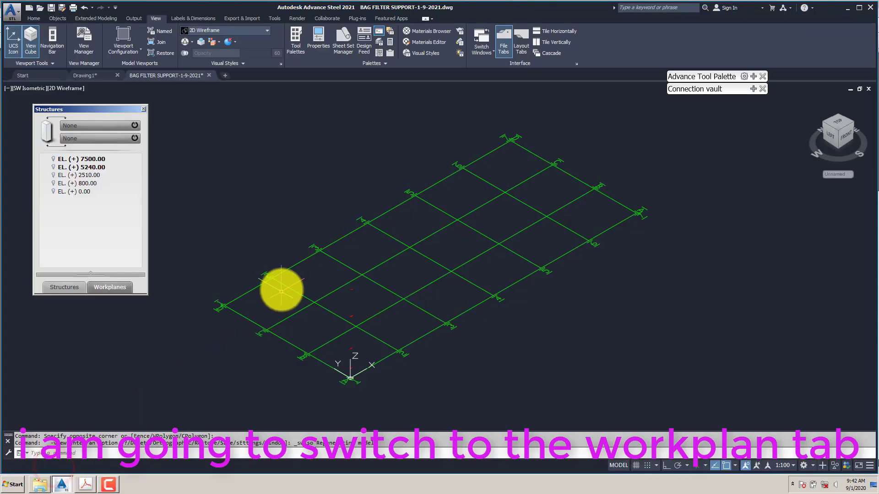
left_click(75, 289)
left_click(116, 289)
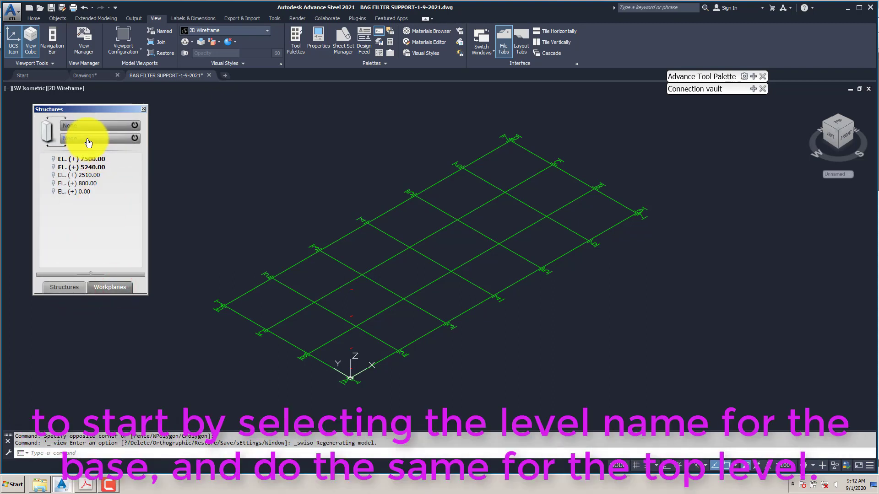
left_click(121, 139)
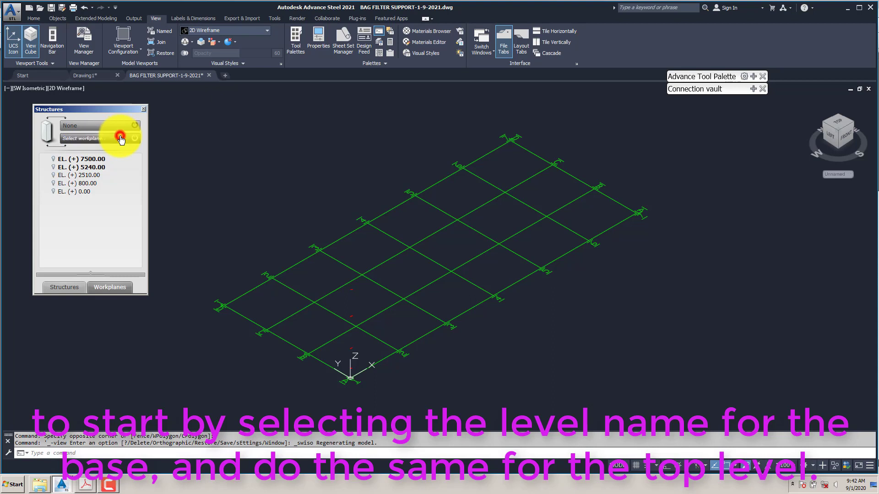
left_click(82, 183)
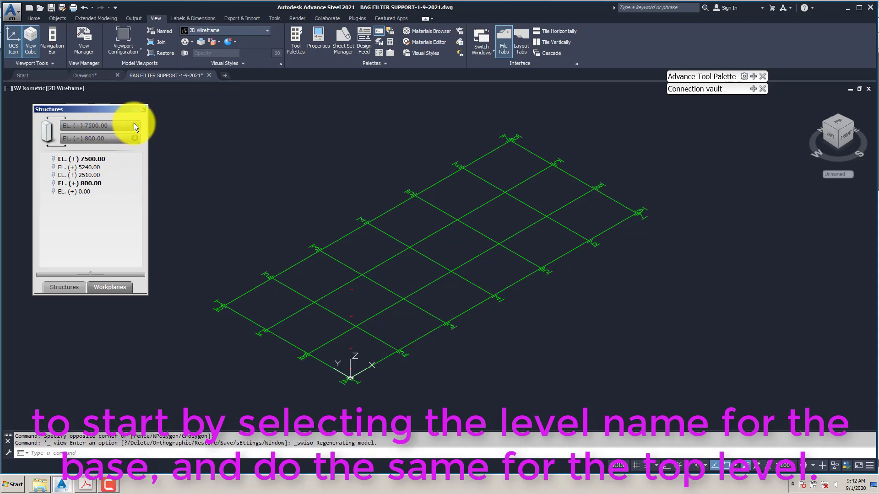
left_click(85, 126)
left_click(86, 159)
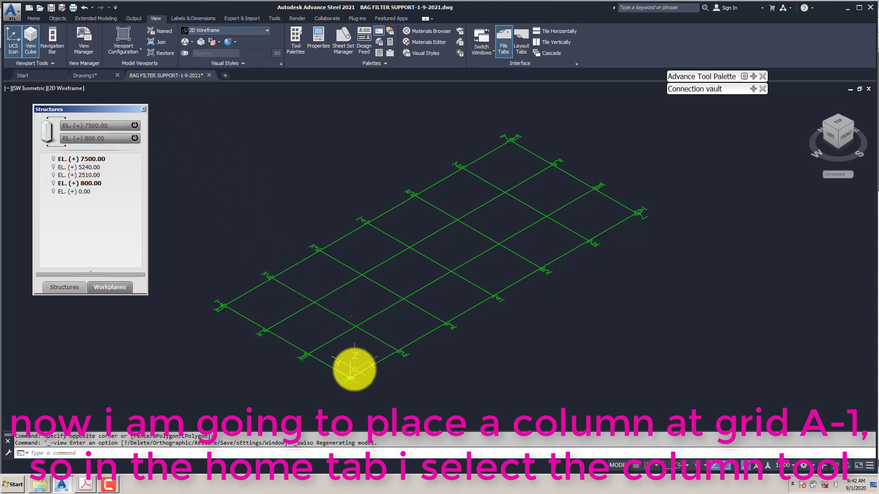
scroll(353, 366, "up", 2)
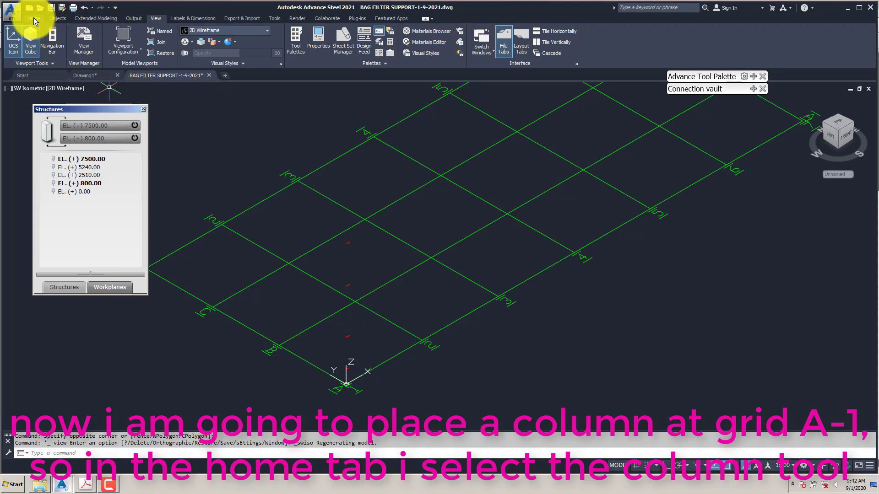
Start a steel column and snap its start point to grid intersection A1.
left_click(34, 17)
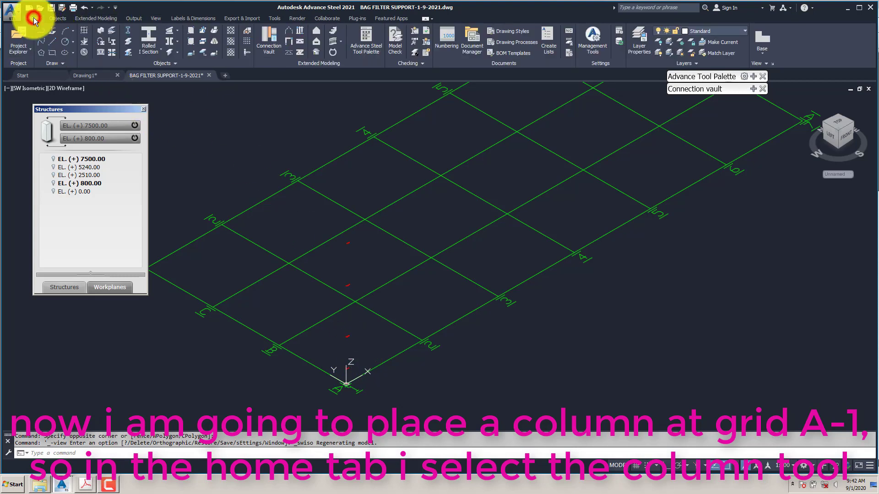
left_click(101, 29)
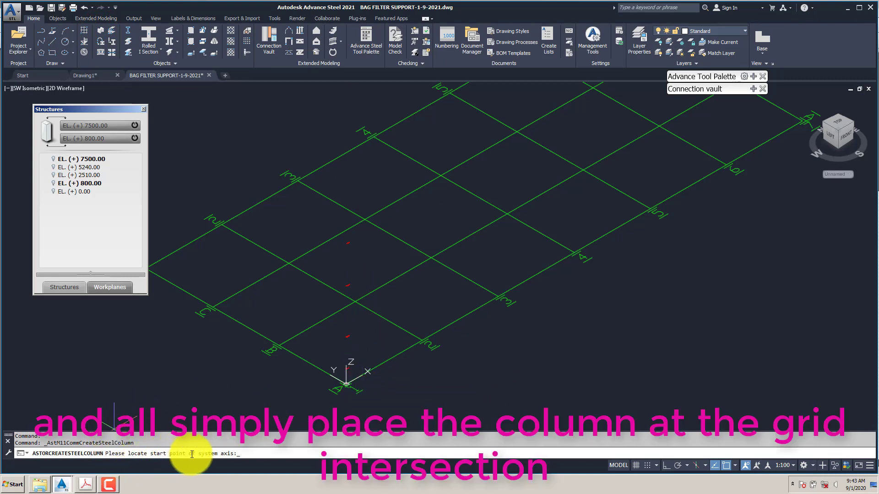
scroll(354, 396, "up", 5)
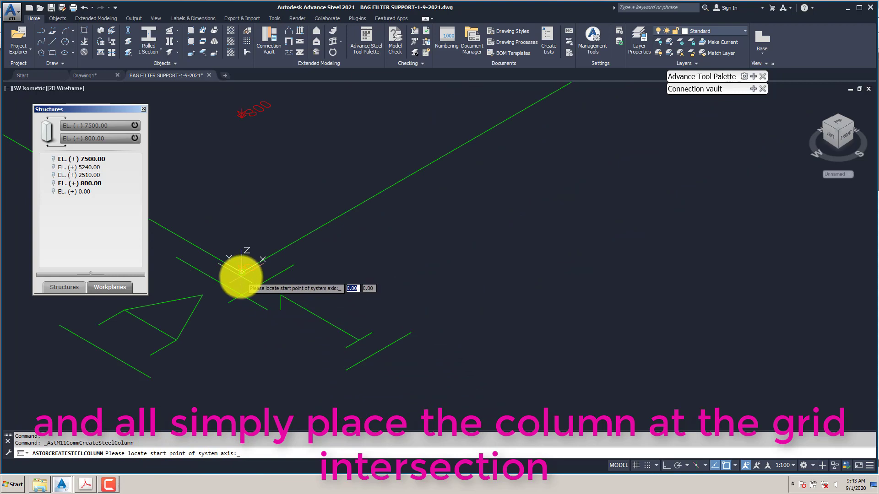
right_click(332, 270, "shift")
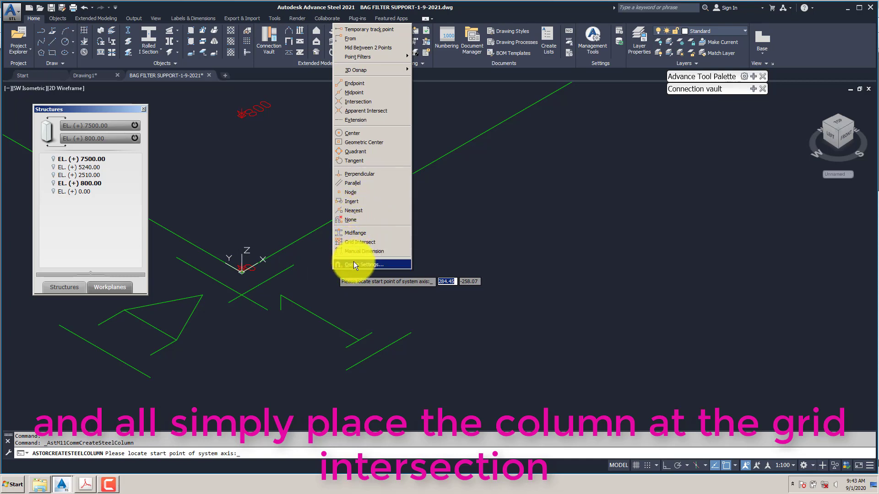
left_click(357, 243)
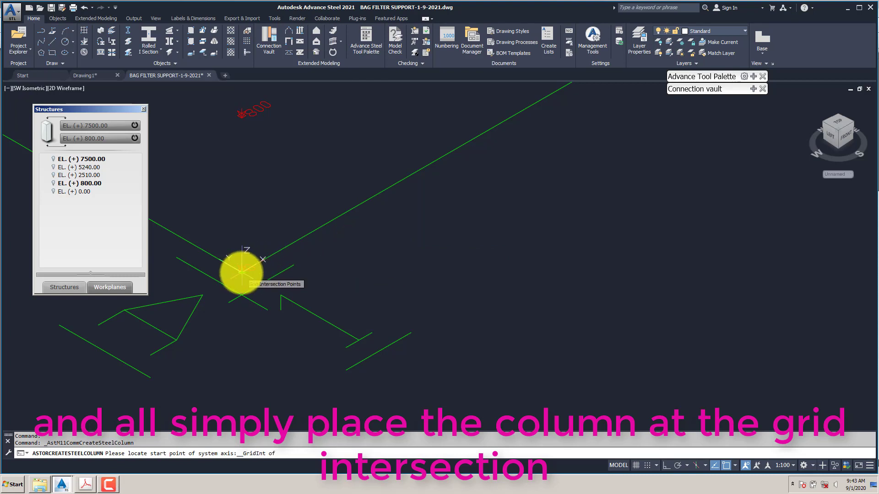
left_click(241, 272)
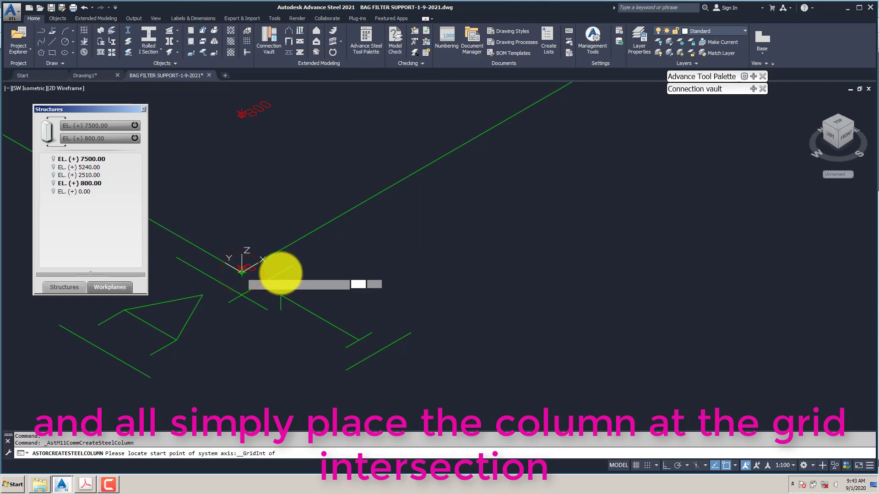
Finish placing the column and compare its Beam properties against the reference PDF.
scroll(268, 316, "down", 3)
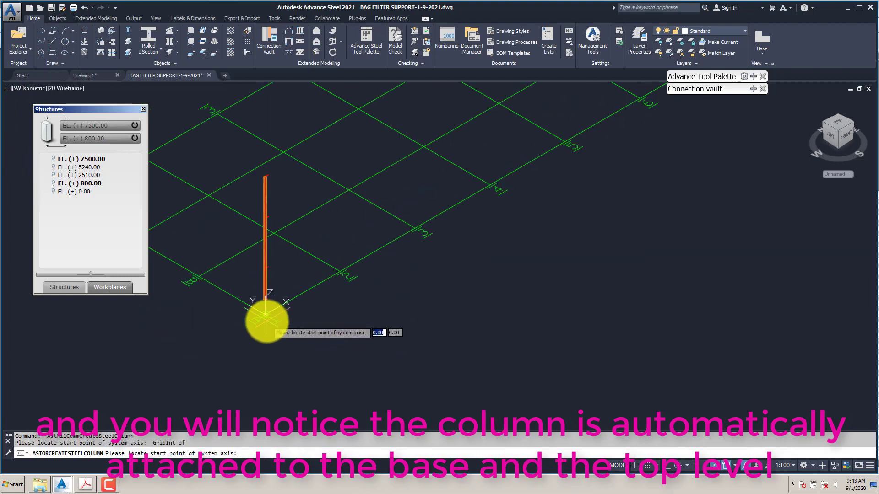
scroll(267, 314, "up", 2)
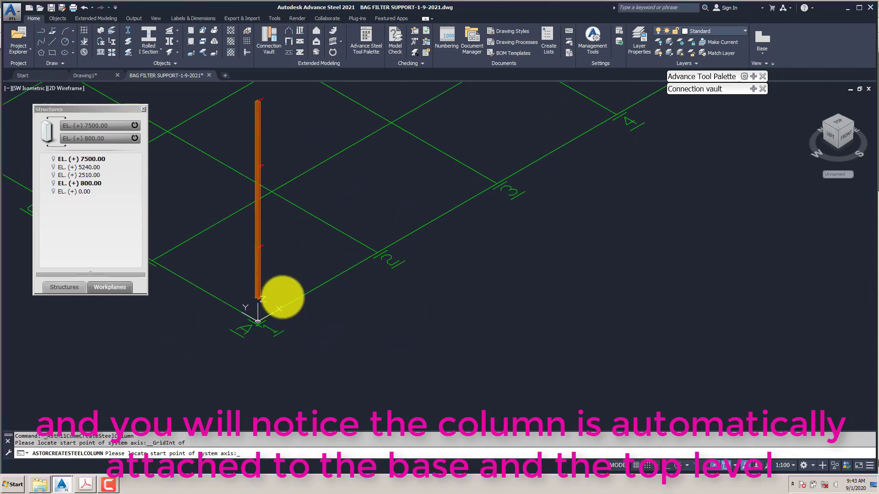
key("Return")
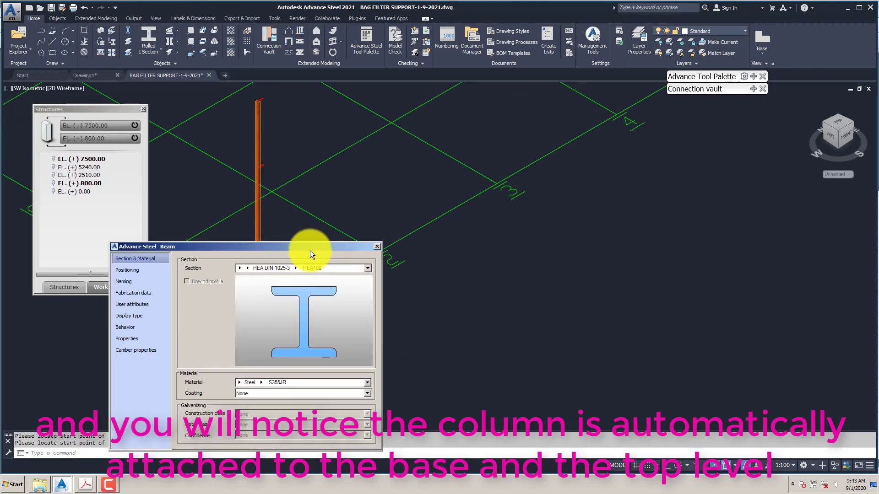
left_click_drag(310, 253, 360, 212)
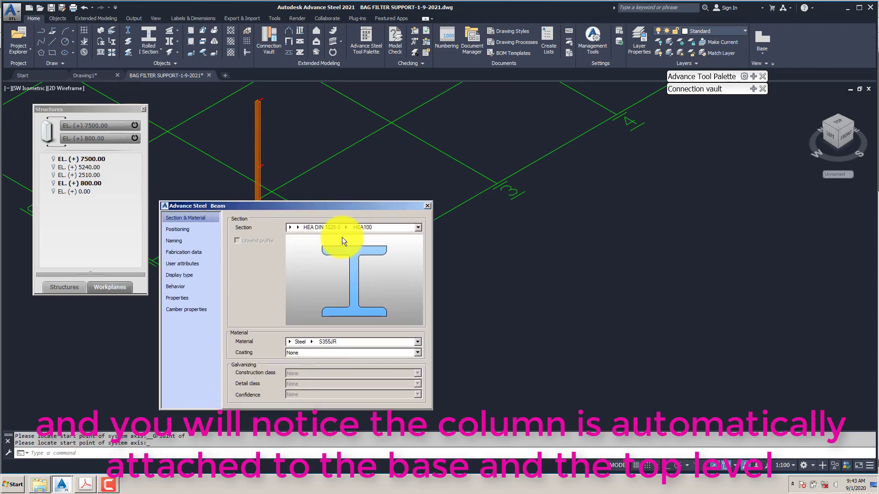
left_click(86, 484)
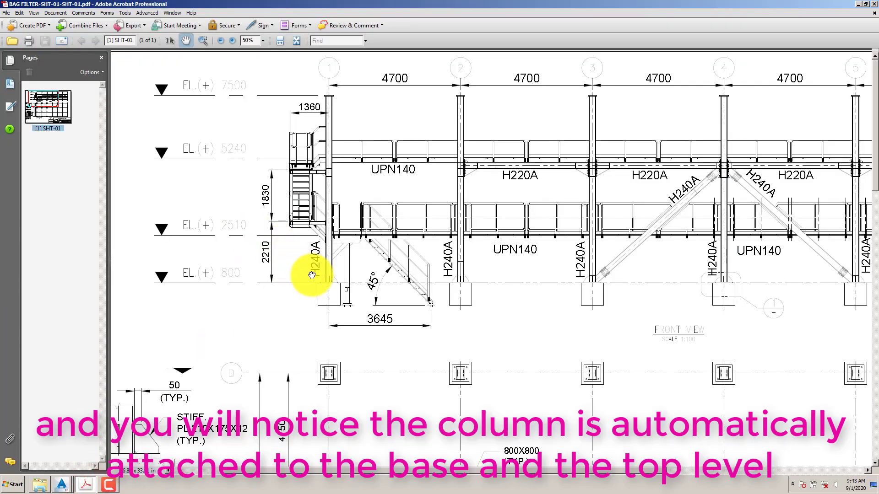
left_click(857, 5)
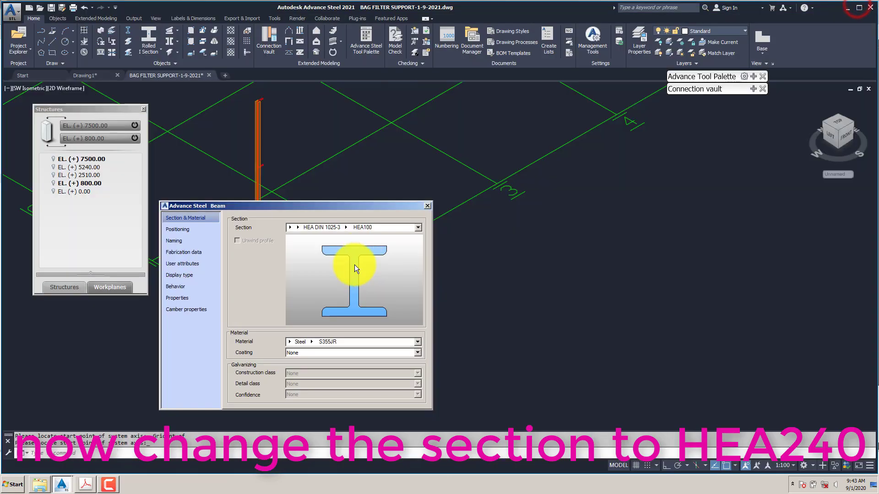
Change the column section from HEA100 to HEA240 and close Beam properties.
left_click(351, 234)
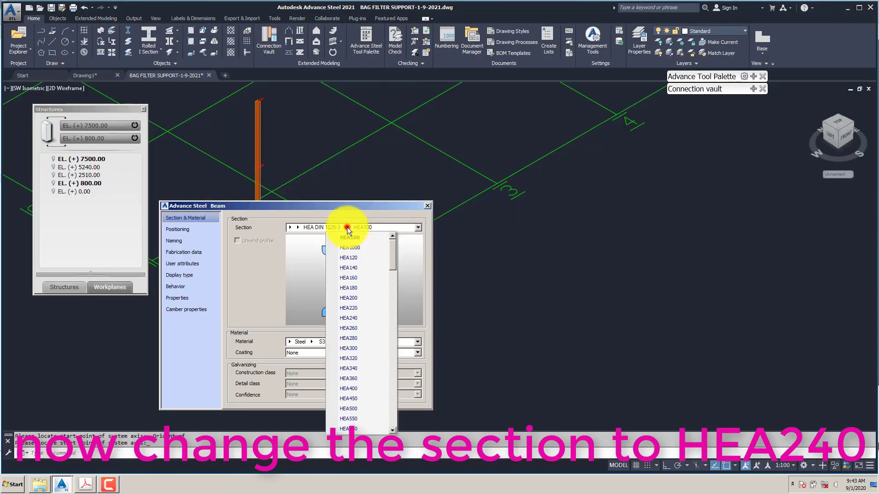
left_click(354, 318)
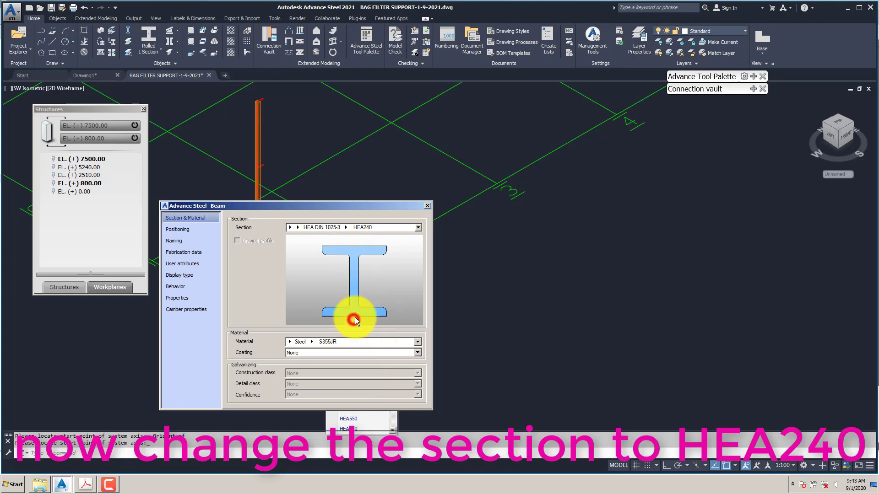
left_click(427, 206)
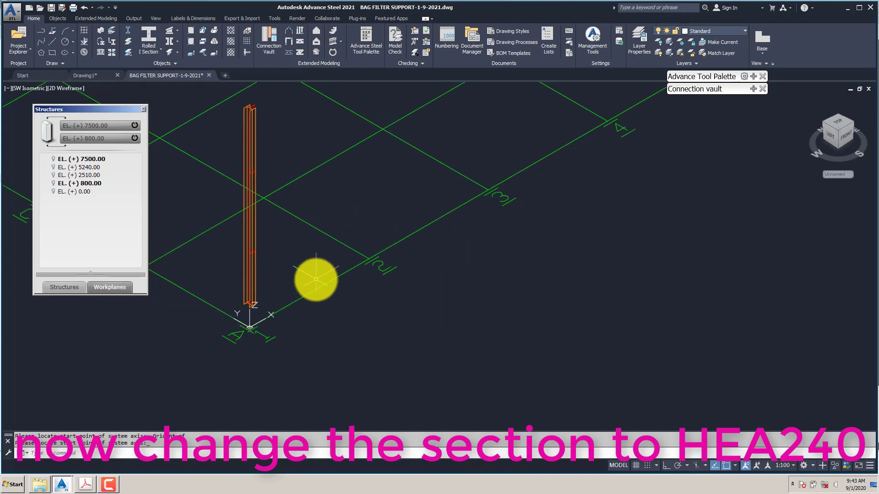
left_click(153, 17)
Split the drawing into two vertical viewports, showing the right one from the Left.
left_click(136, 48)
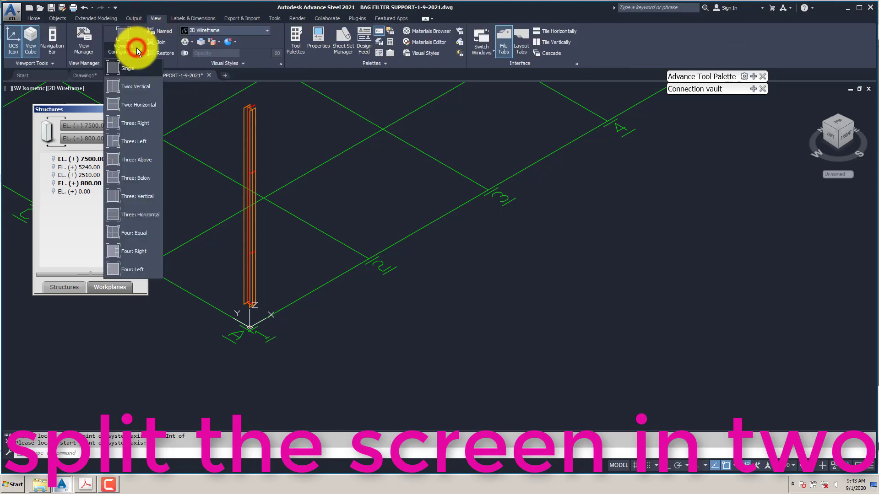
left_click(133, 88)
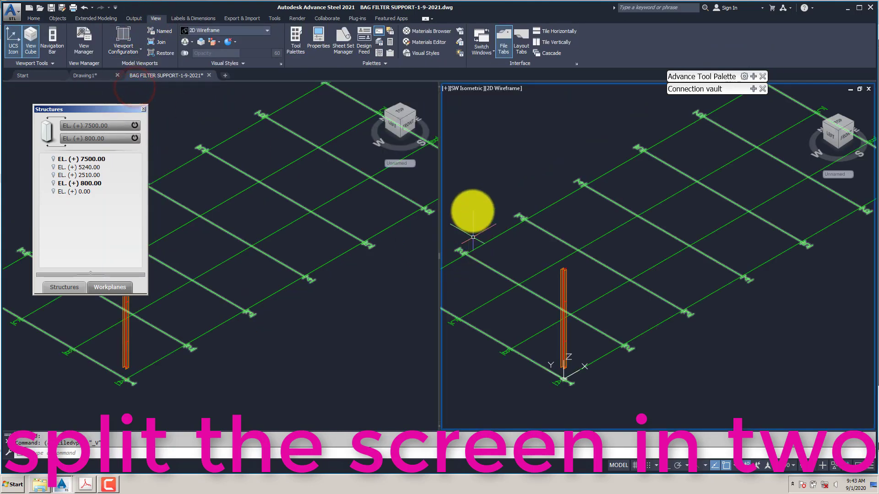
left_click(466, 89)
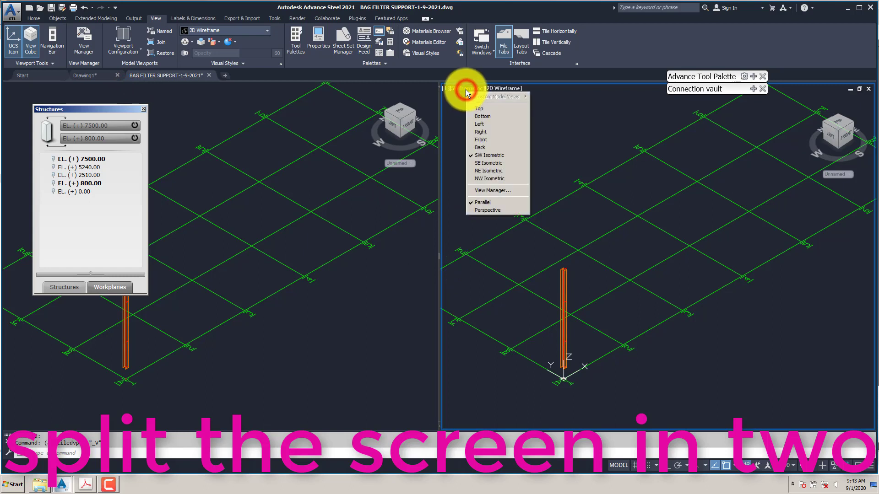
left_click(480, 124)
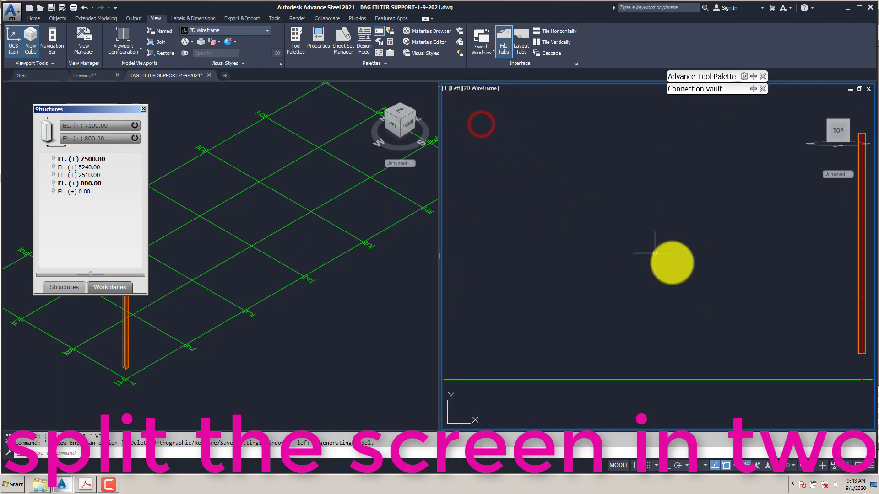
middle_click_drag(723, 281, 702, 384)
scroll(701, 384, "up", 4)
scroll(668, 391, "down", 10)
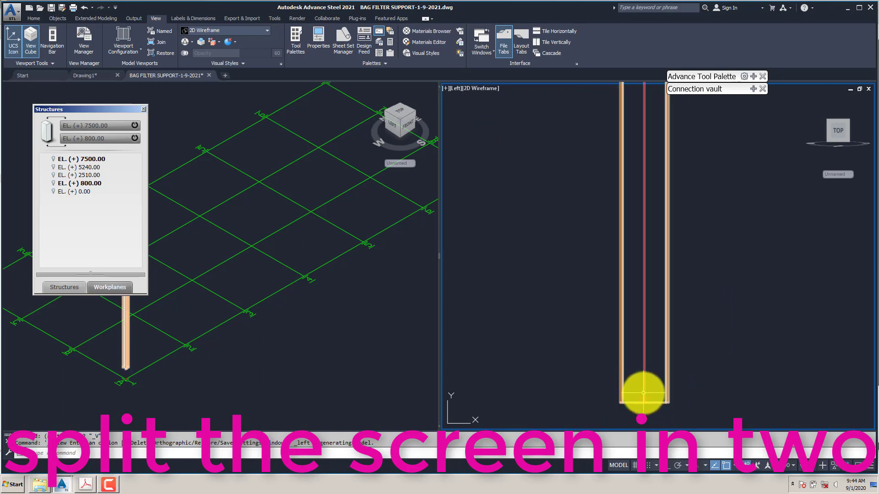
scroll(643, 180, "up", 2)
scroll(643, 180, "up", 2)
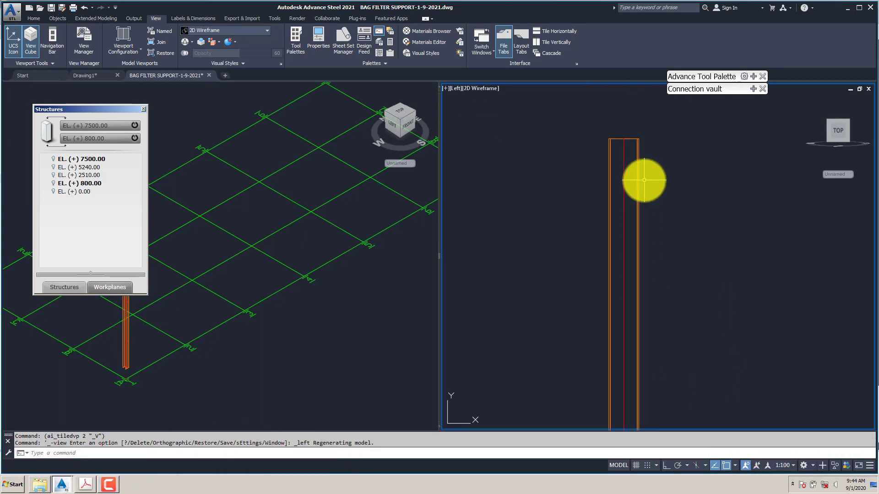
Switch the right viewport to the Front view and regenerate with RE.
left_click(453, 89)
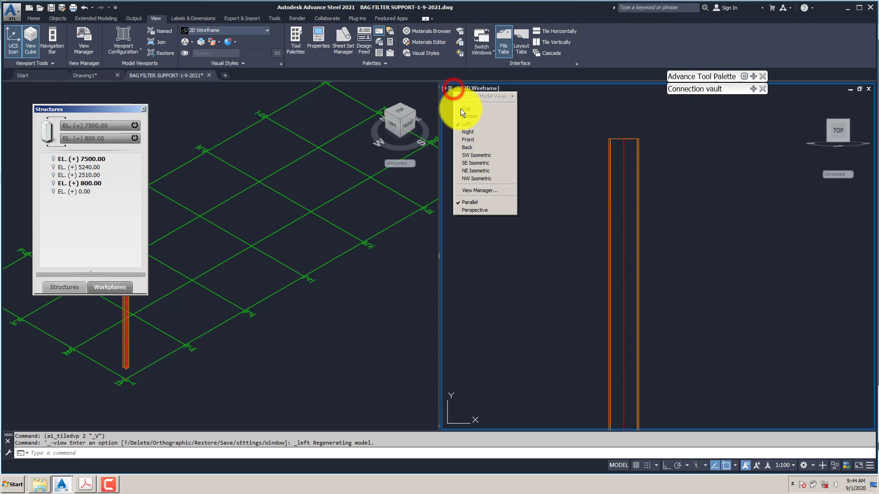
left_click(468, 139)
scroll(539, 261, "down", 3)
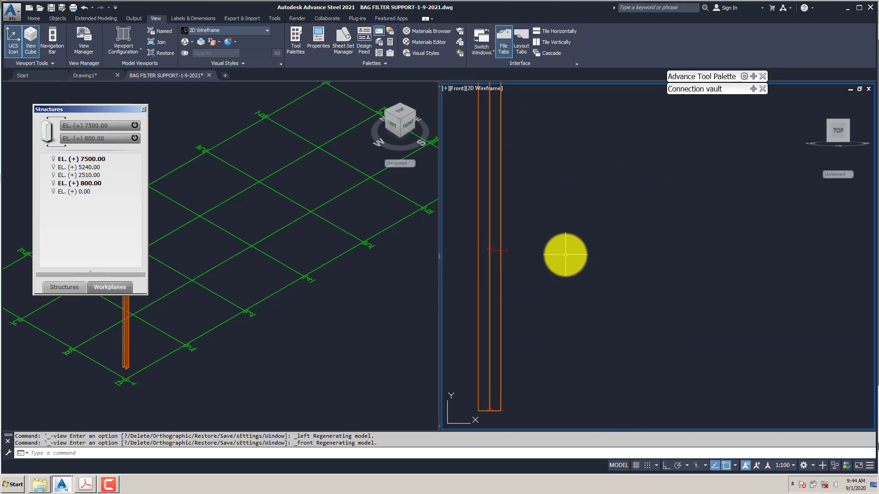
scroll(531, 267, "up", 3)
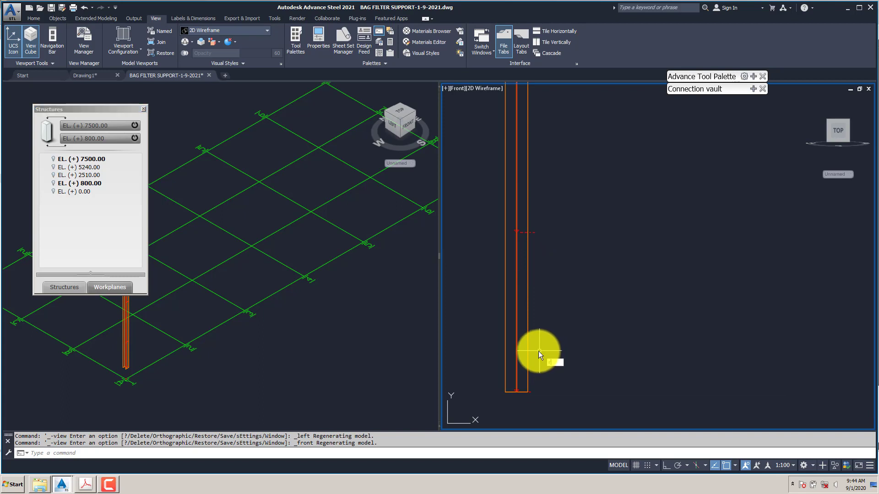
type("RE")
key("Return")
scroll(549, 310, "down", 2)
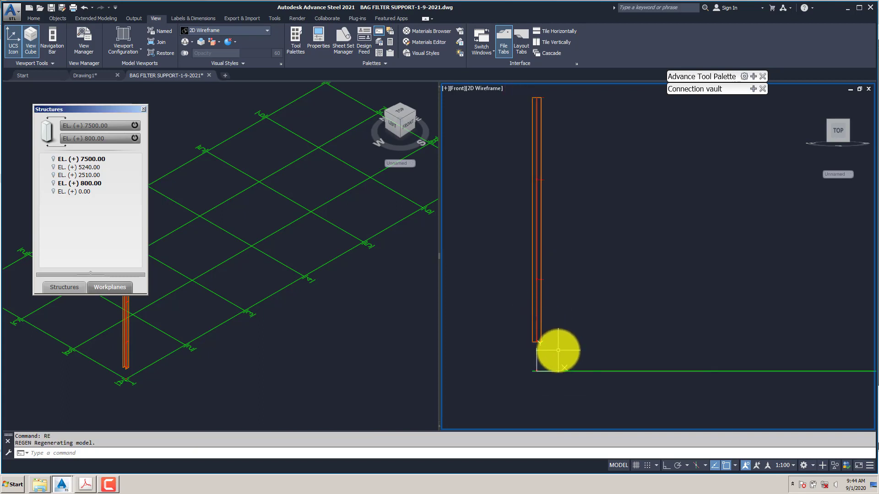
Dimension 800 from ground to column base, then continue the chain with 6700 to the column top.
key("Return")
left_click(534, 369)
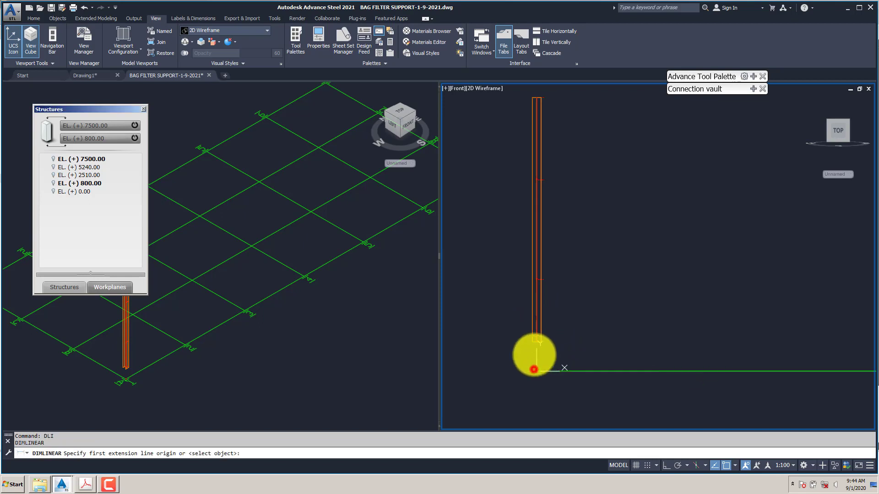
left_click(534, 344)
left_click(498, 349)
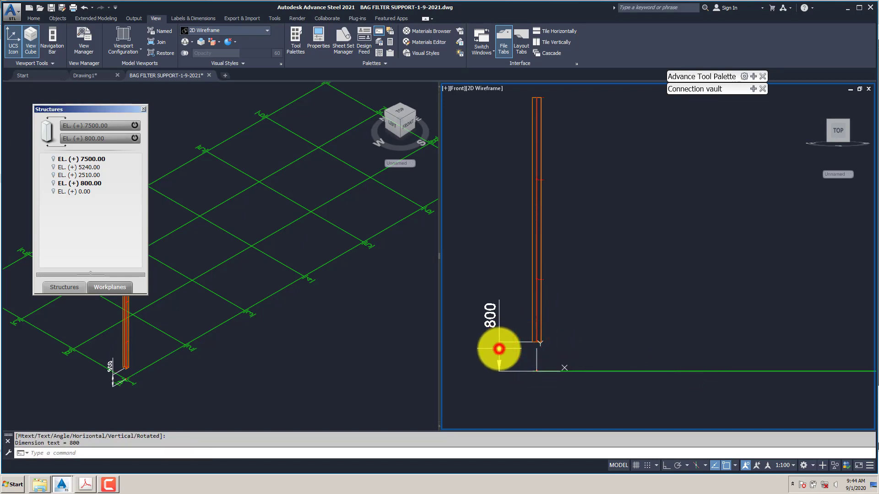
type("dco")
key("Return")
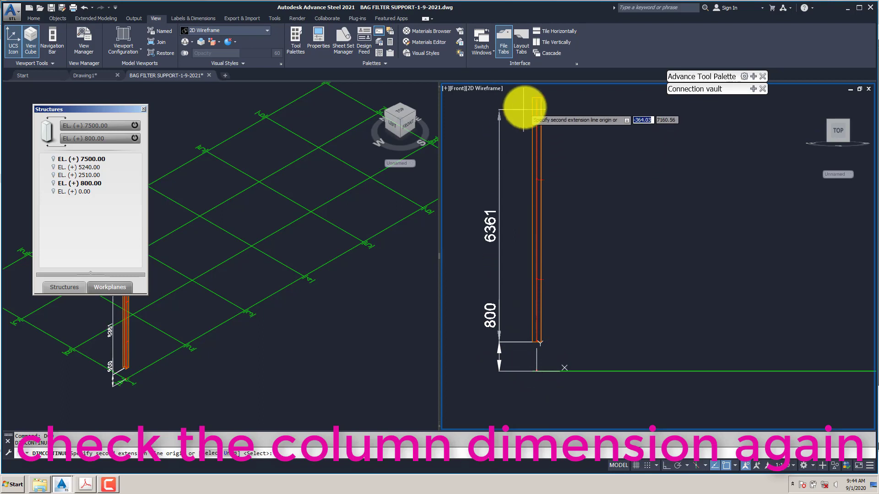
left_click(530, 97)
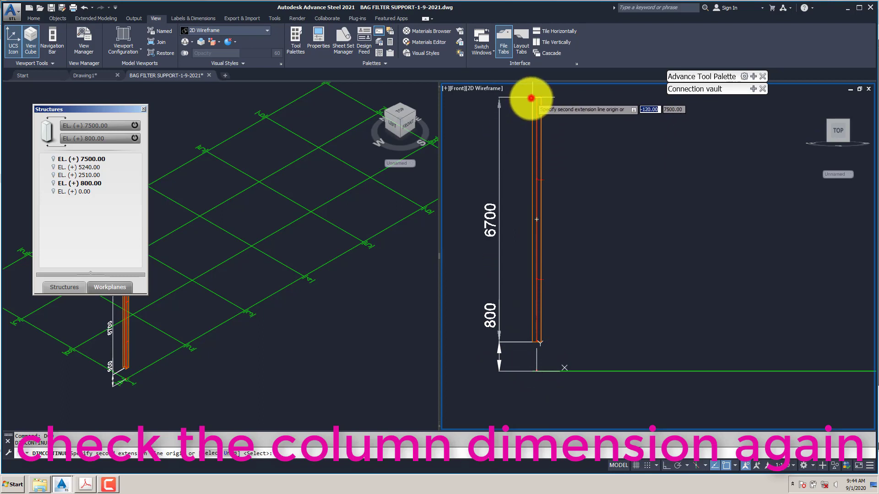
left_click(534, 372)
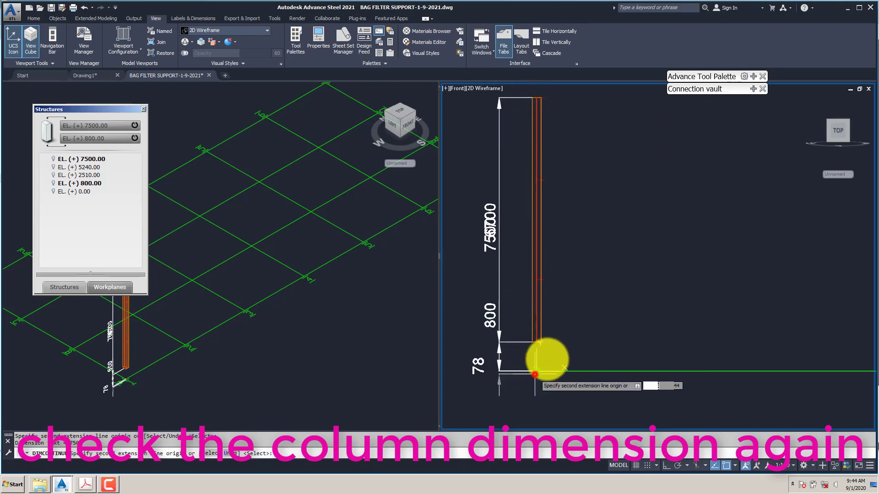
left_click(534, 97)
key("Escape")
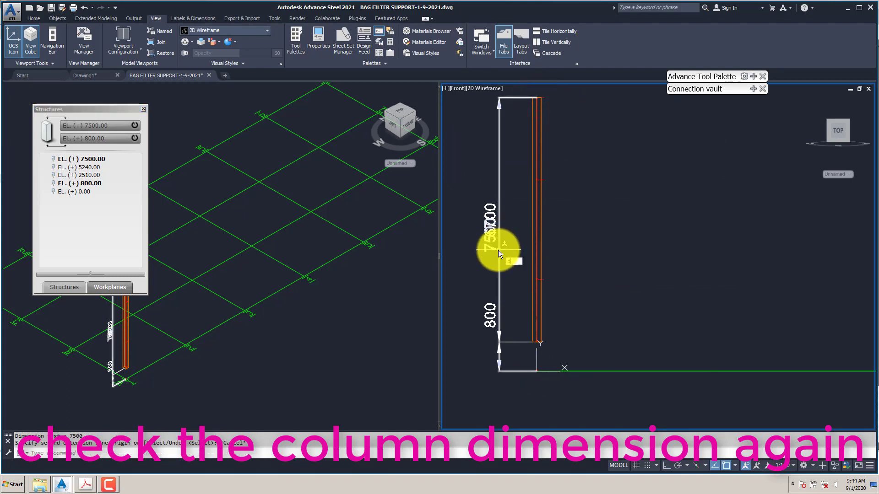
Add the overall 7500 dimension from ground level to the column top.
key("Return")
left_click(537, 369)
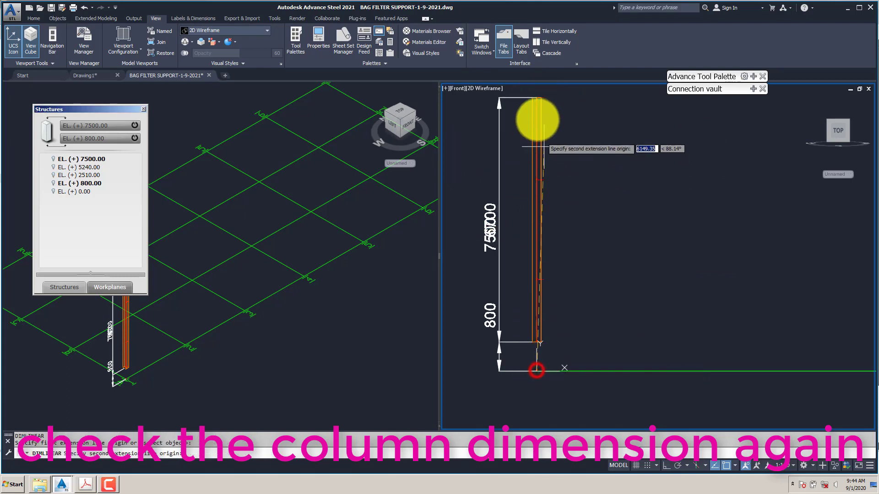
left_click(536, 97)
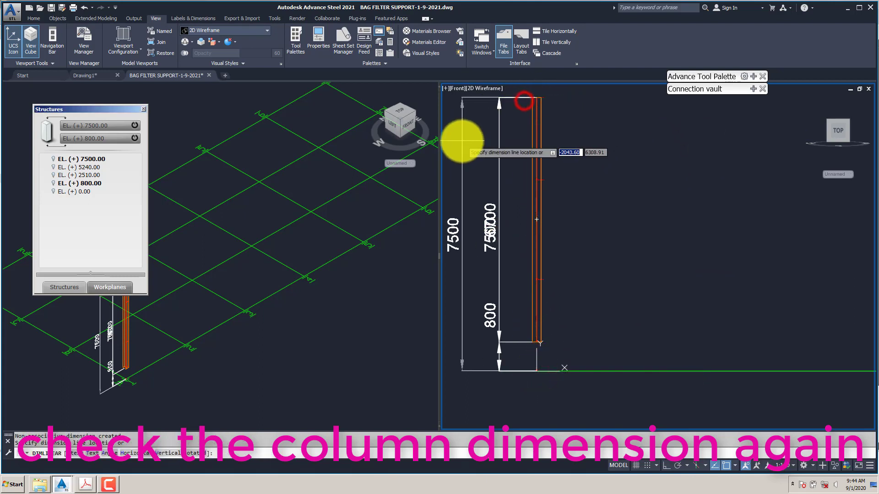
left_click(460, 141)
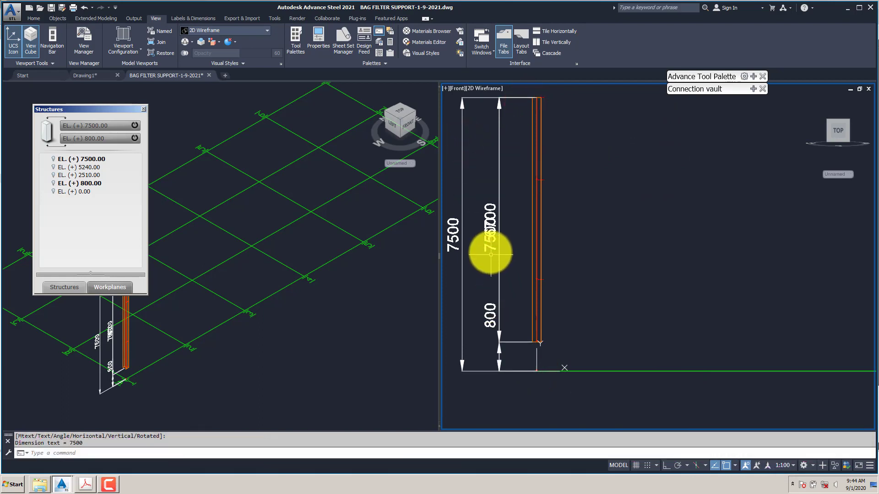
Delete the duplicate overlapping dimensions so only 800, 6700 and 7500 remain.
left_click(491, 239)
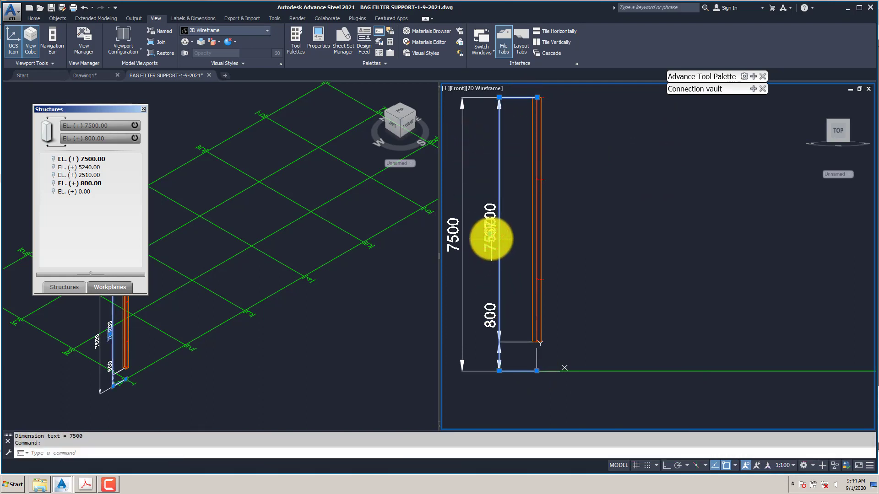
key("Delete")
left_click(489, 218)
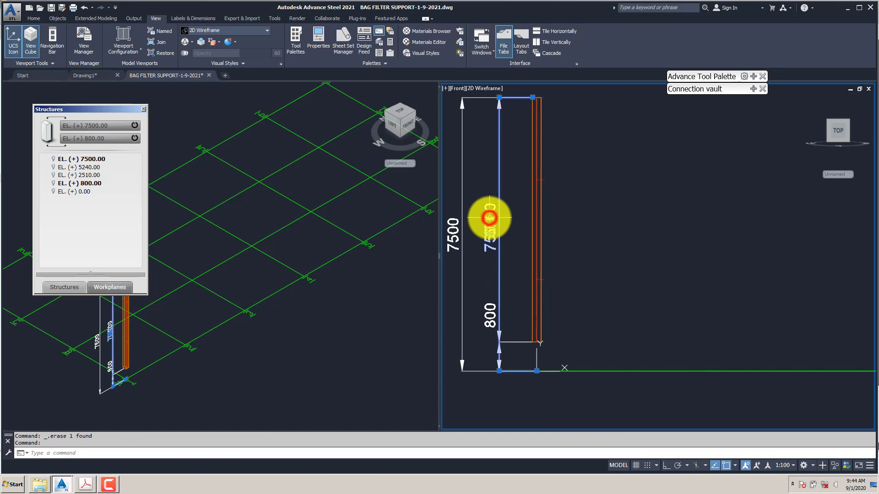
key("Delete")
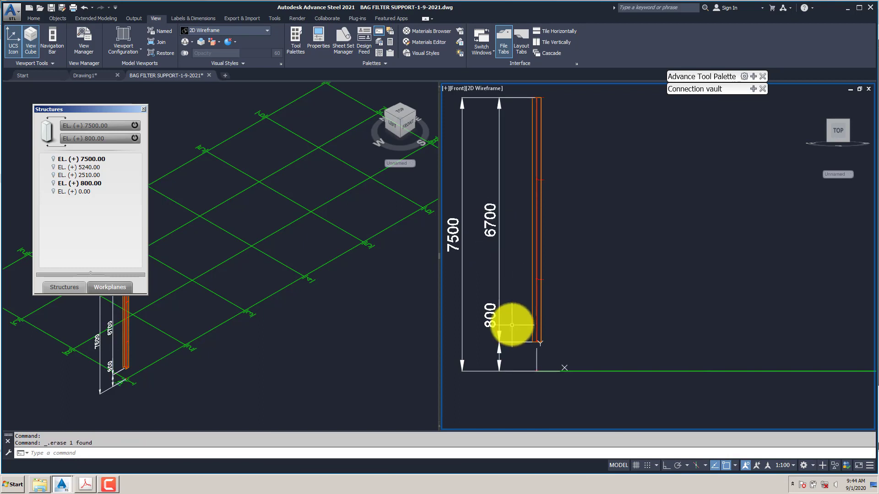
scroll(534, 296, "down", 2)
Move the Structures levels palette toward the middle of the screen.
scroll(535, 296, "up", 3)
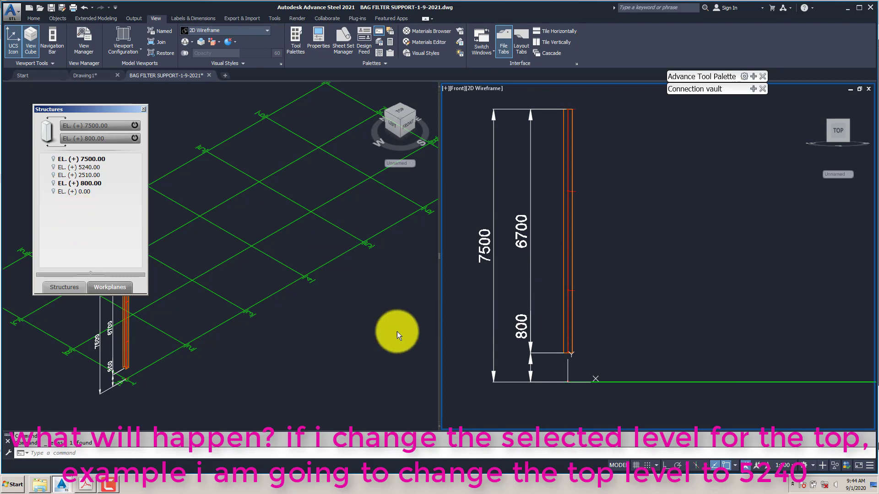
left_click_drag(103, 114, 242, 120)
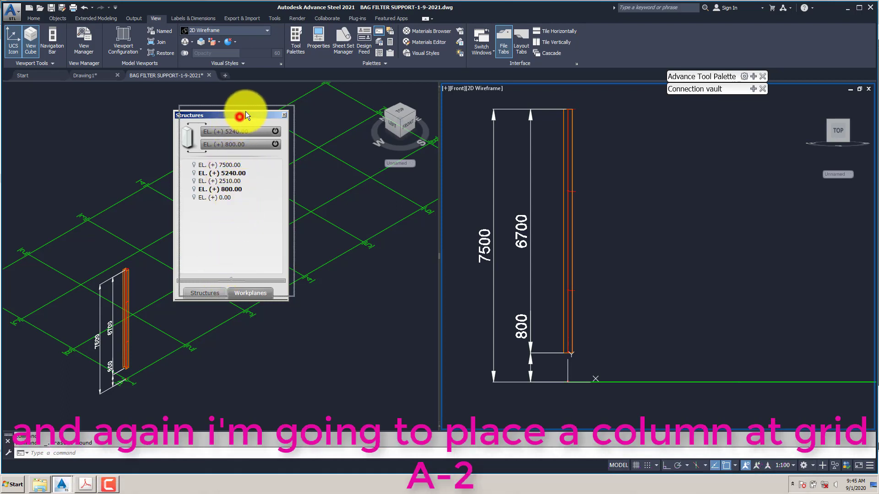
left_click_drag(246, 112, 246, 111)
left_click(61, 306)
scroll(62, 308, "up", 2)
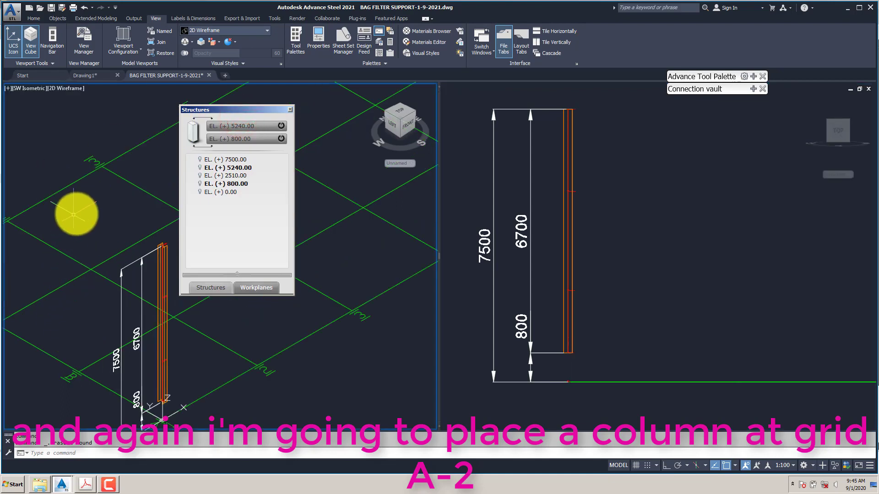
left_click(462, 93)
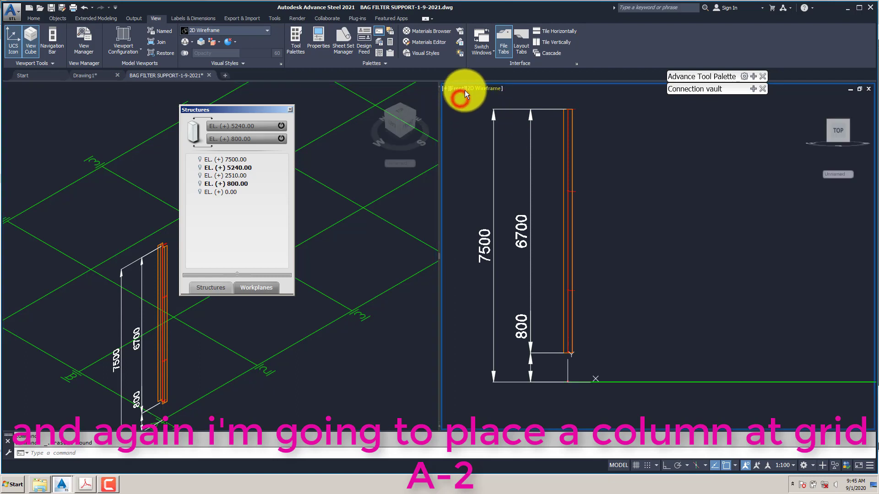
left_click(463, 89)
left_click(477, 125)
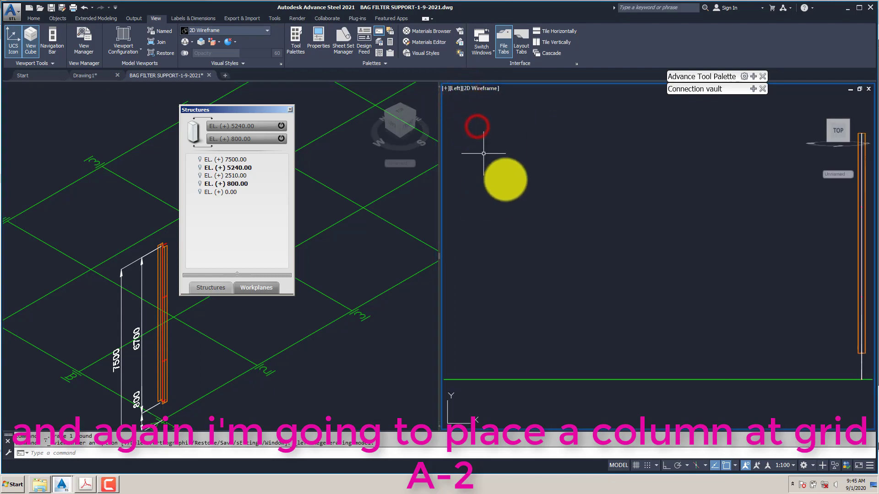
left_click(457, 92)
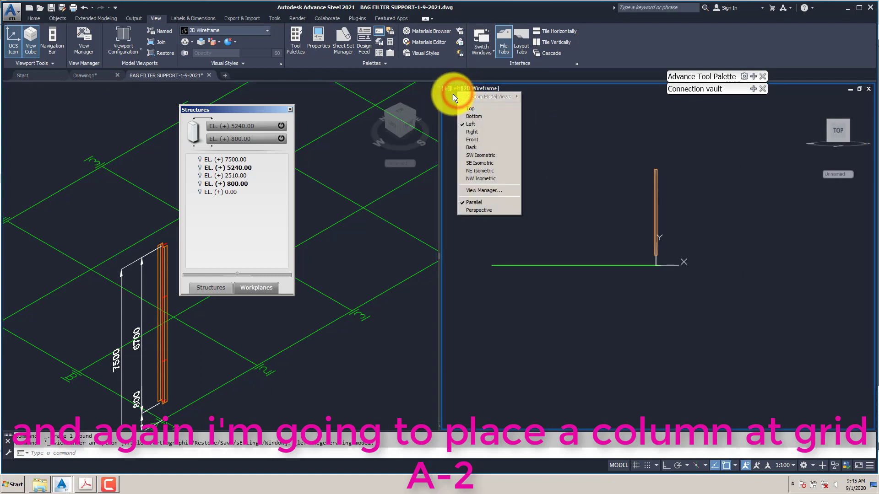
left_click(453, 95)
left_click(465, 120)
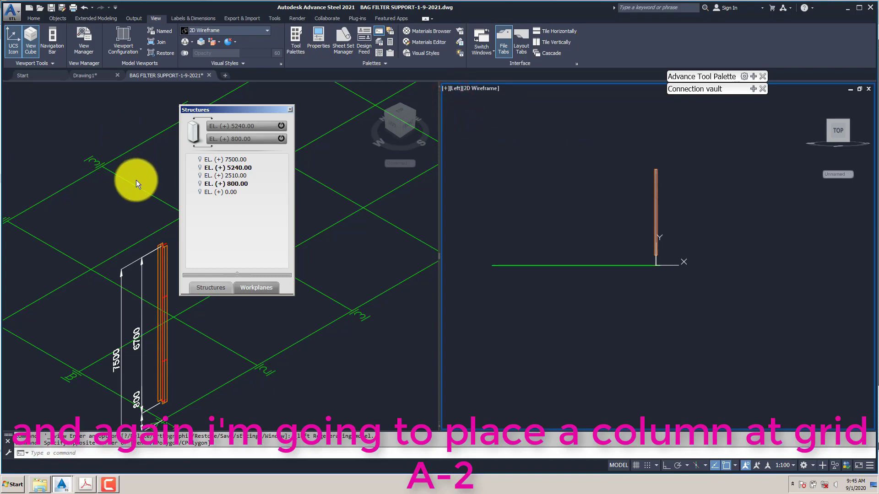
left_click(458, 88)
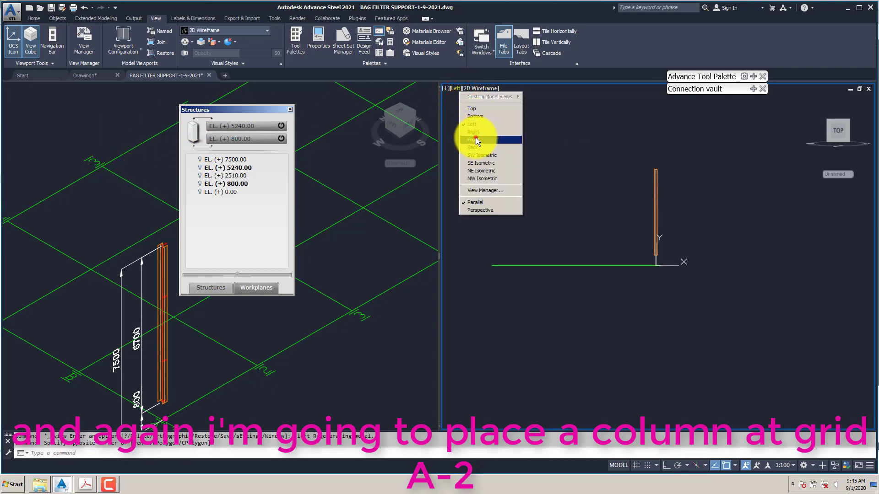
left_click(476, 139)
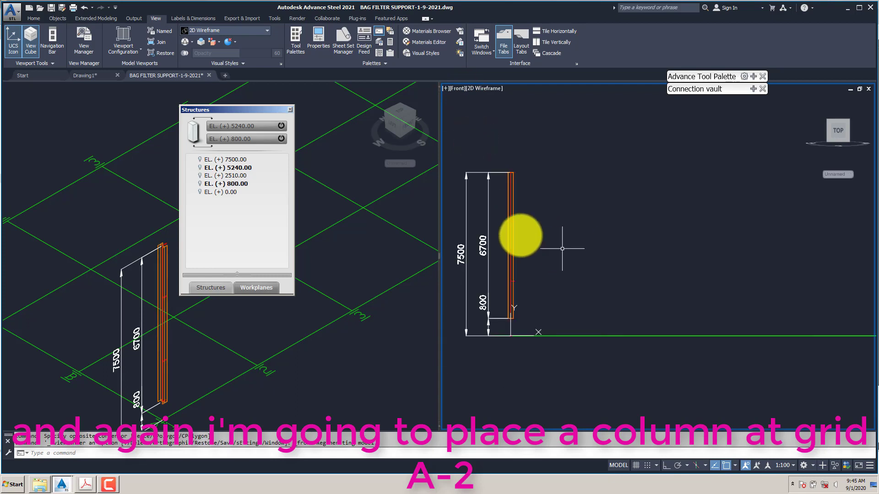
left_click_drag(215, 112, 341, 105)
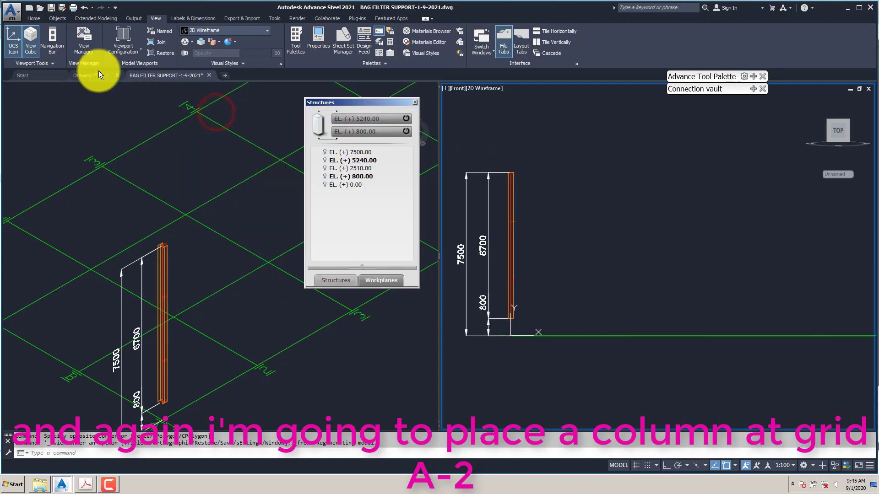
Place a second column at grid A-2 and confirm its HEA240 section in Beam properties.
left_click(32, 17)
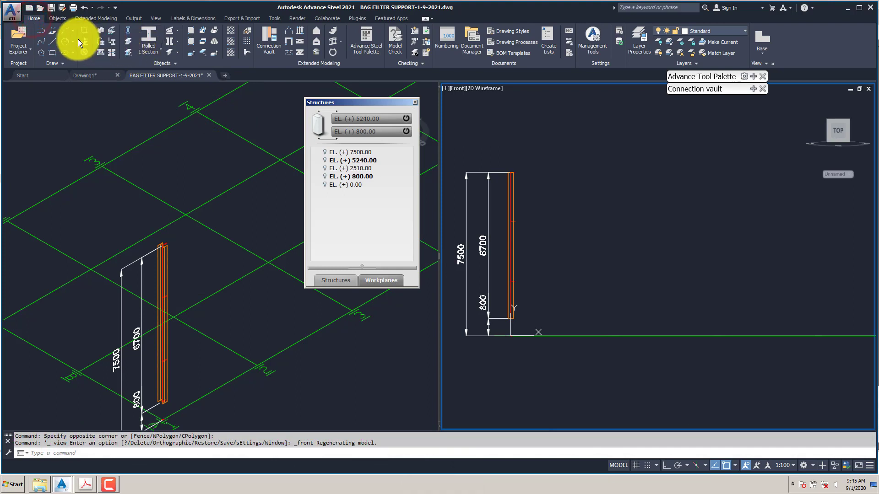
left_click(99, 31)
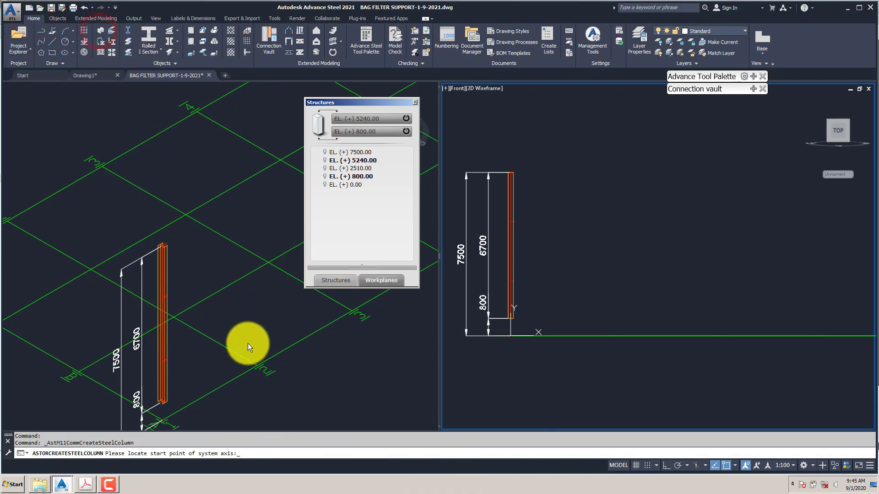
left_click(226, 275)
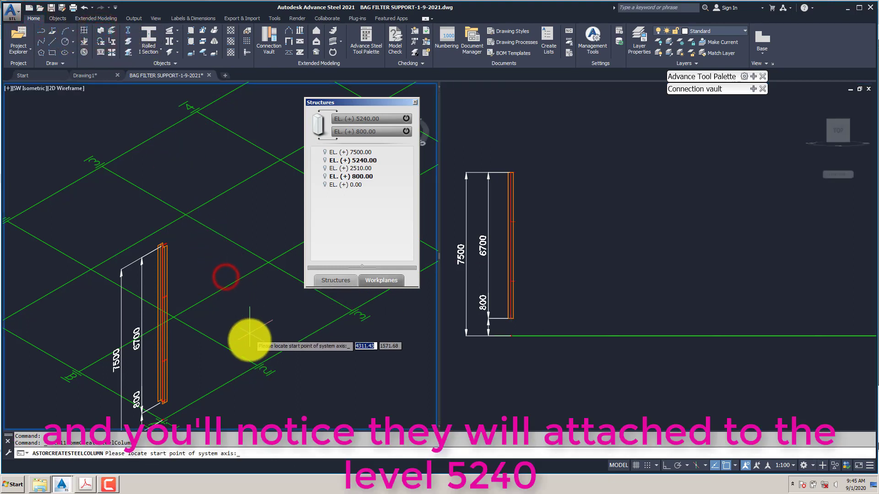
left_click(256, 363)
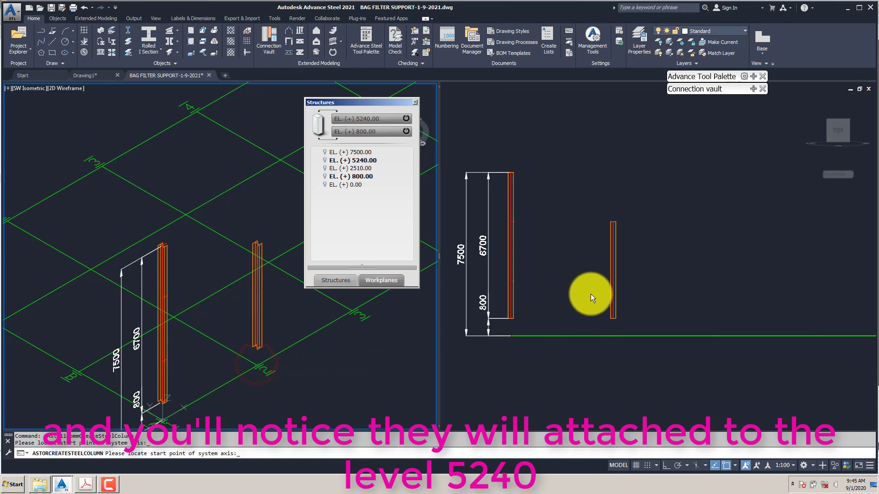
left_click(570, 282)
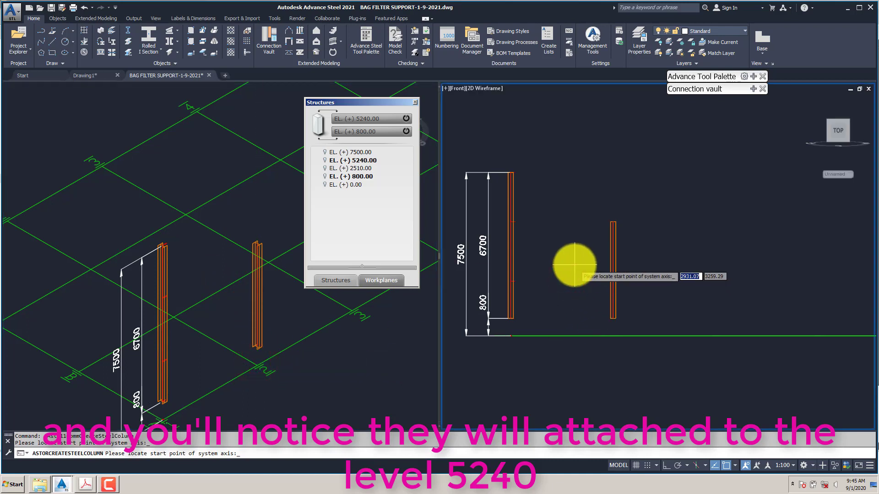
left_click(574, 266)
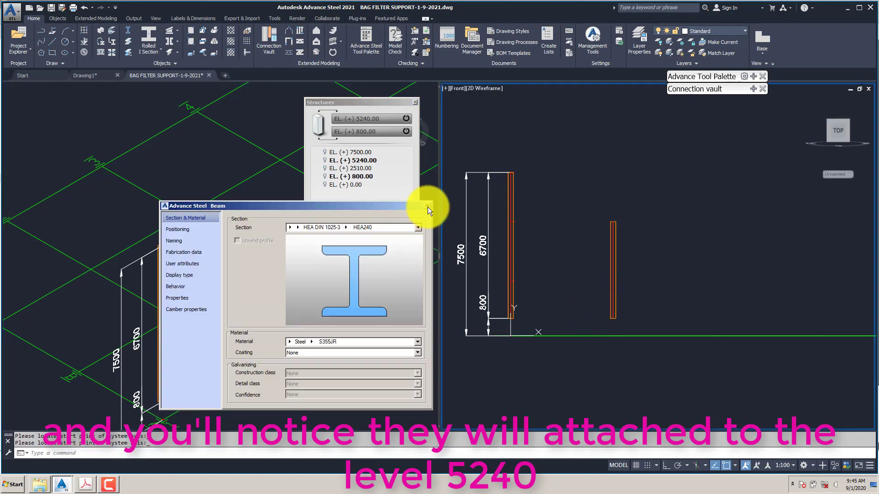
left_click(428, 207)
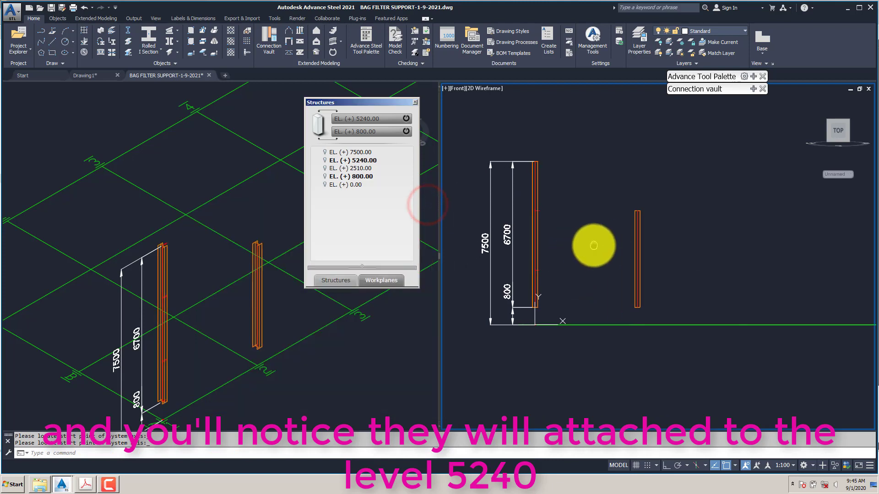
Close the structure levels list and select the first column at A1 in the isometric view.
scroll(543, 241, "up", 3)
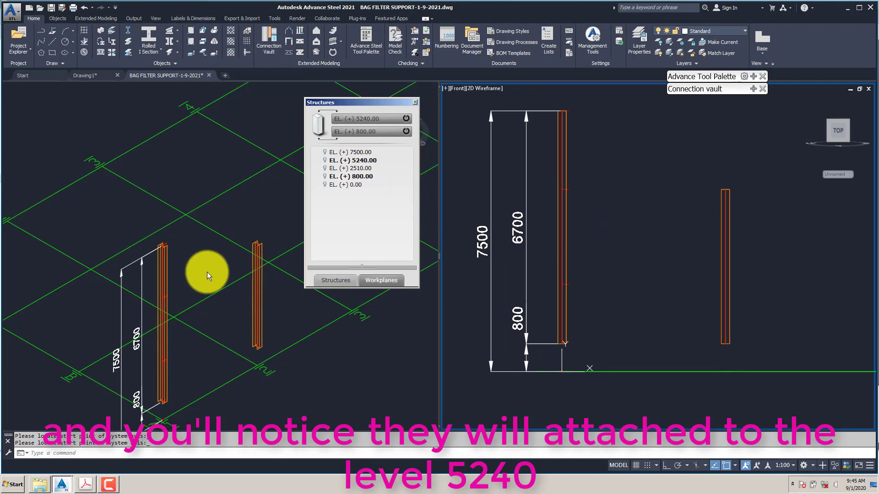
left_click(415, 102)
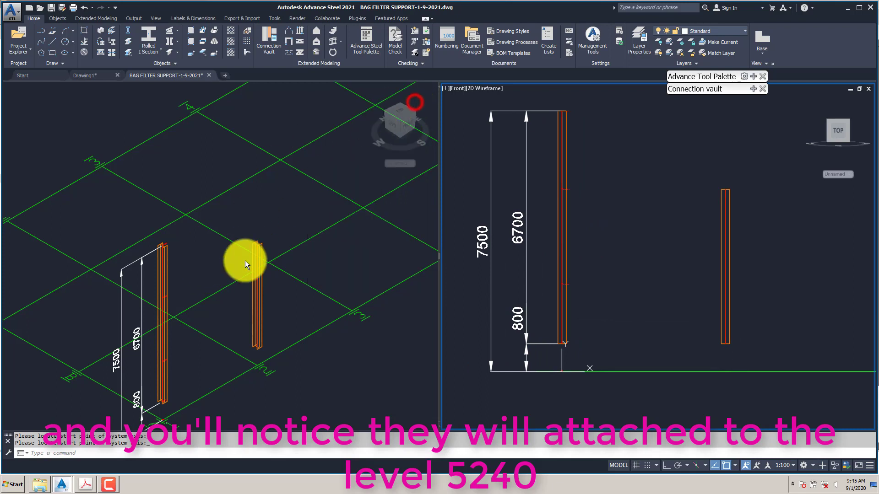
left_click(204, 261)
left_click(165, 272)
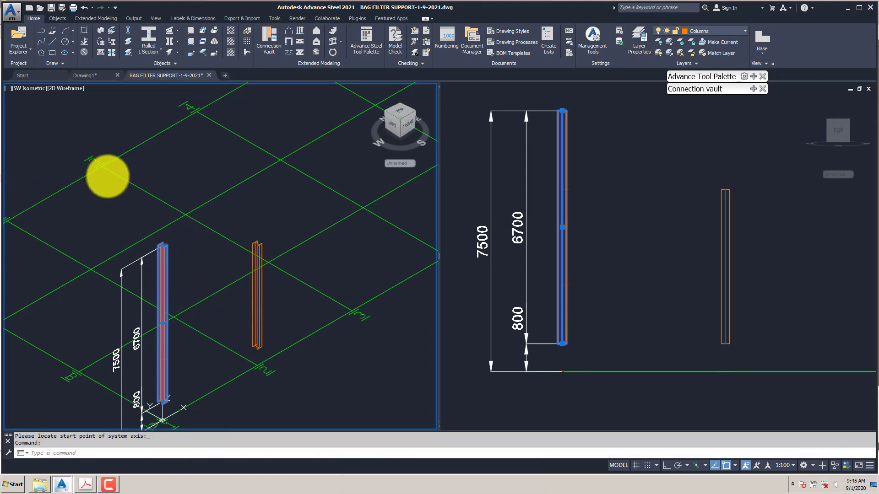
Review the first column's properties: HEA240 profile, S355JR material, model role Column.
key("ctrl+1")
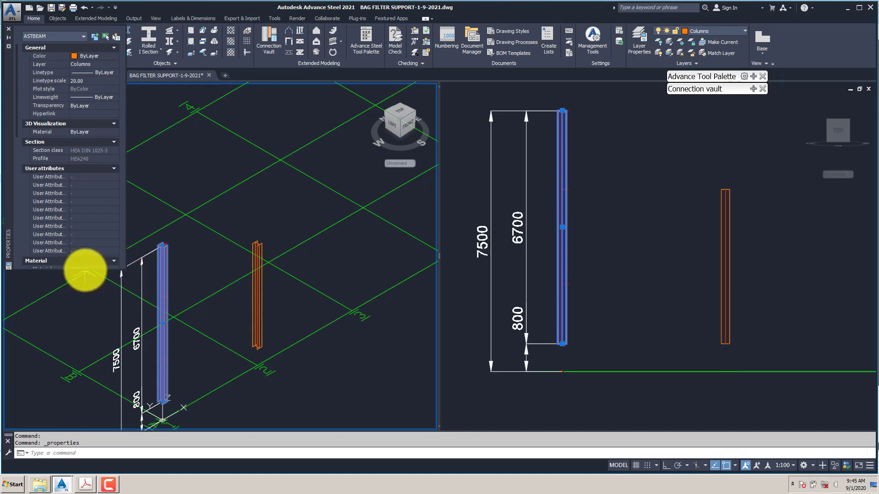
left_click_drag(85, 270, 73, 444)
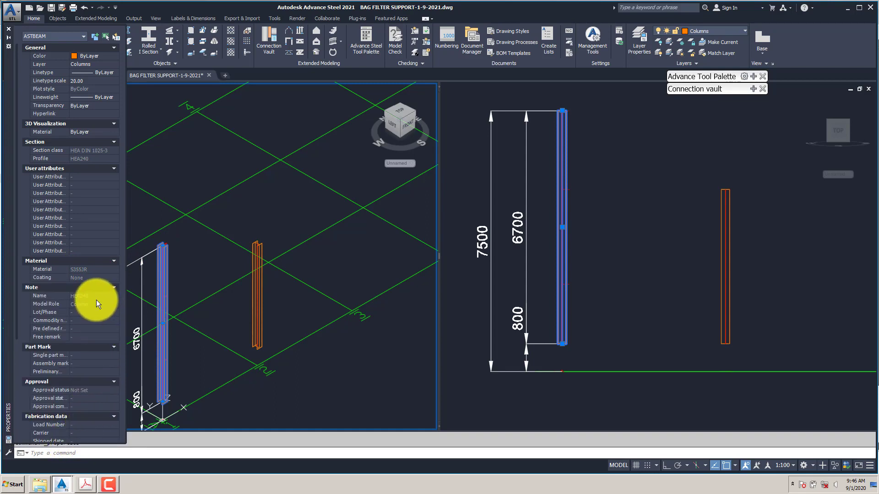
left_click(183, 161)
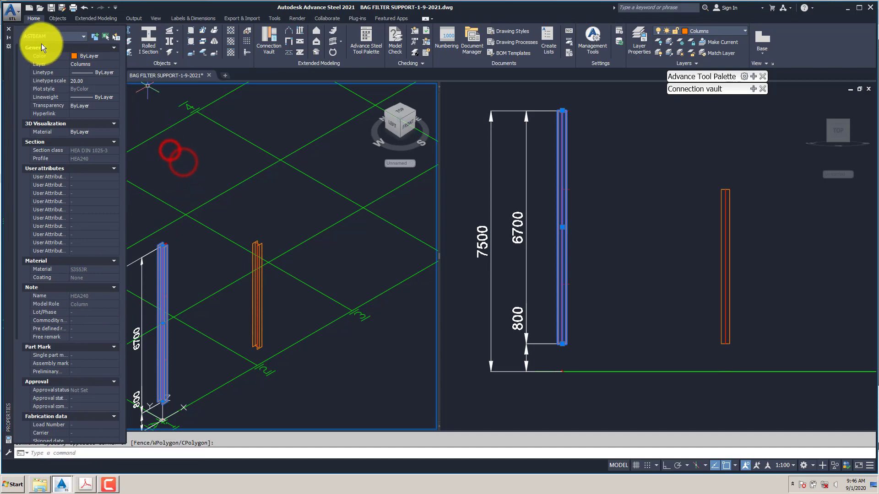
Bring back the Structures levels list and make EL. (+) 2510.00 the active working plane.
left_click(14, 37)
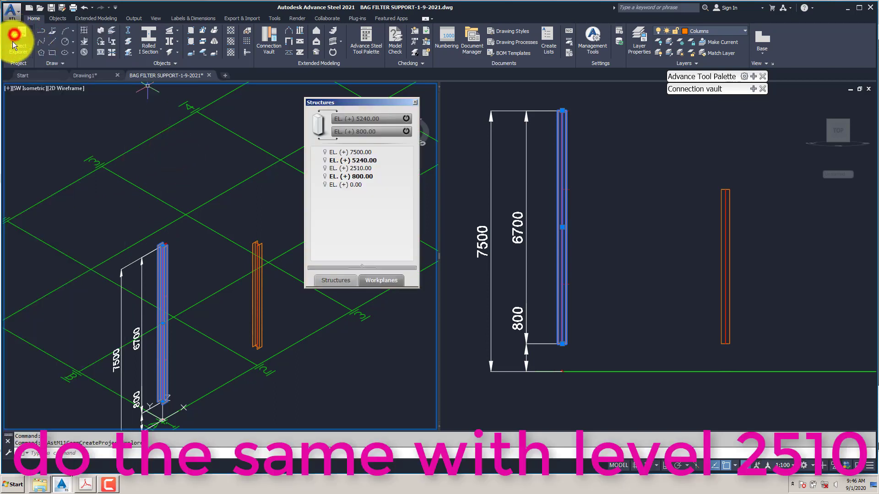
left_click_drag(349, 102, 56, 108)
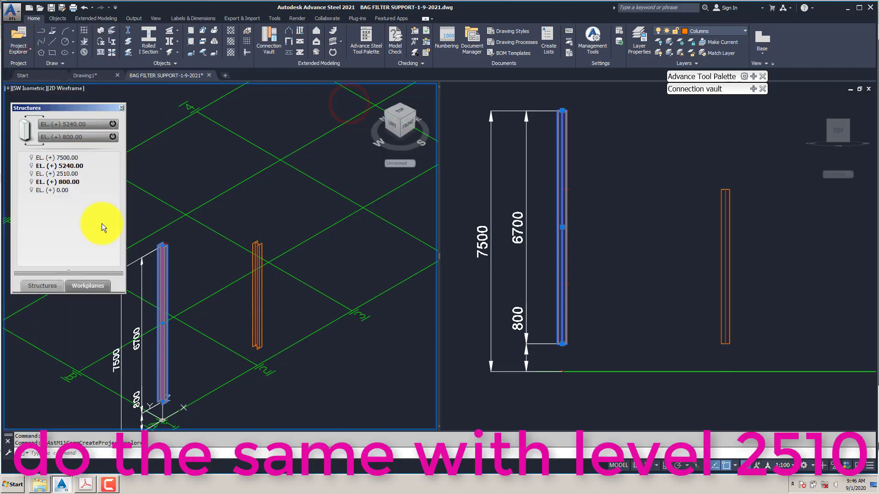
left_click(671, 246)
key("Escape")
scroll(633, 231, "down", 2)
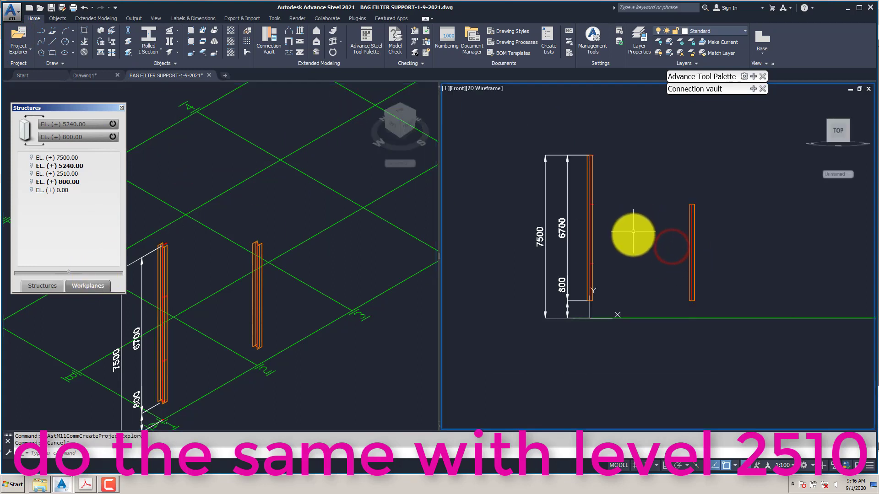
middle_click_drag(632, 231, 652, 234)
left_click(226, 269)
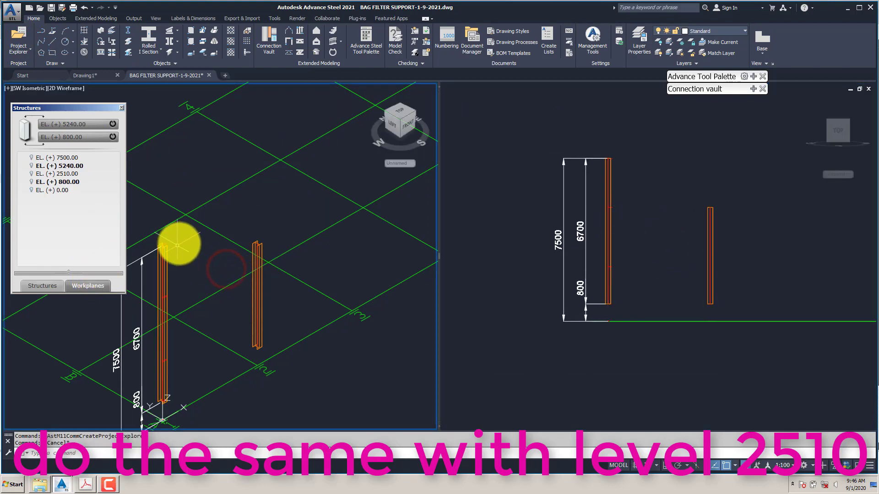
left_click(666, 224)
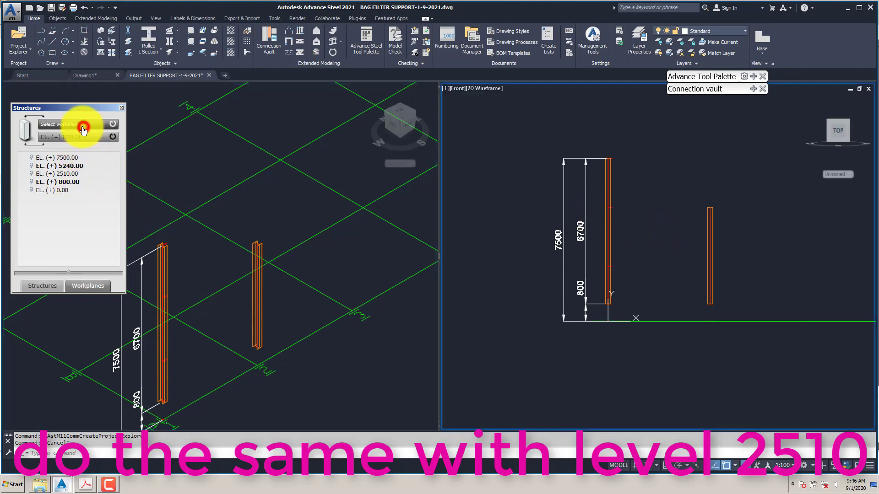
left_click(68, 173)
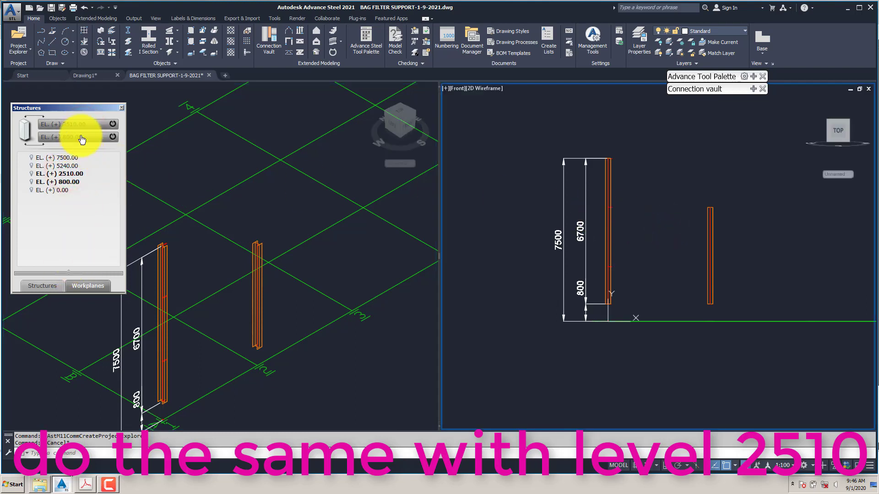
Place a third, short HEA240 column near grid line 3, rising to level 2510.
left_click(101, 31)
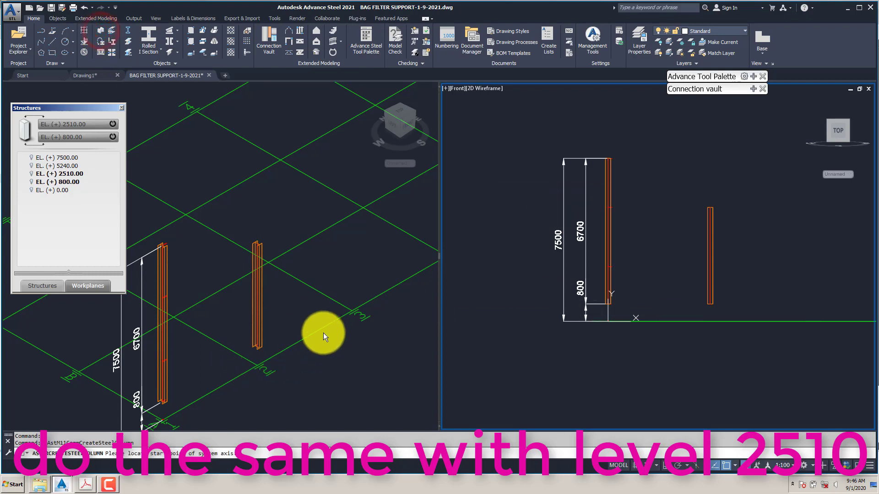
left_click(347, 304)
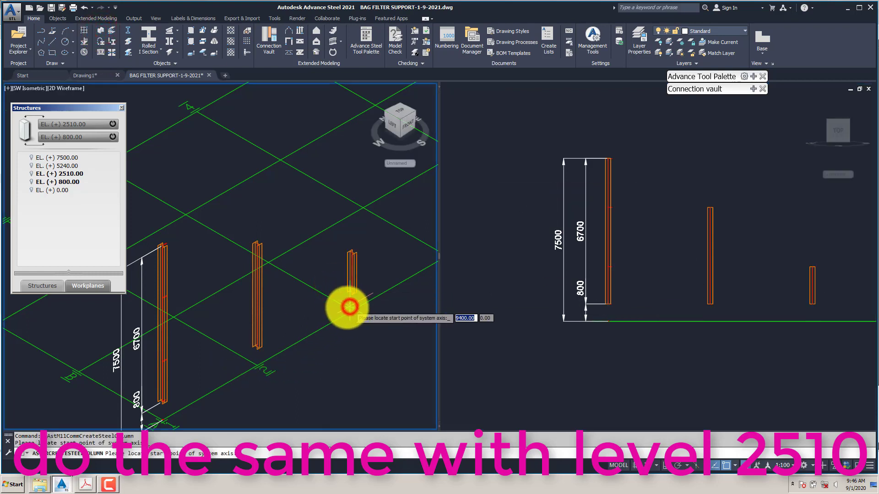
key("Escape")
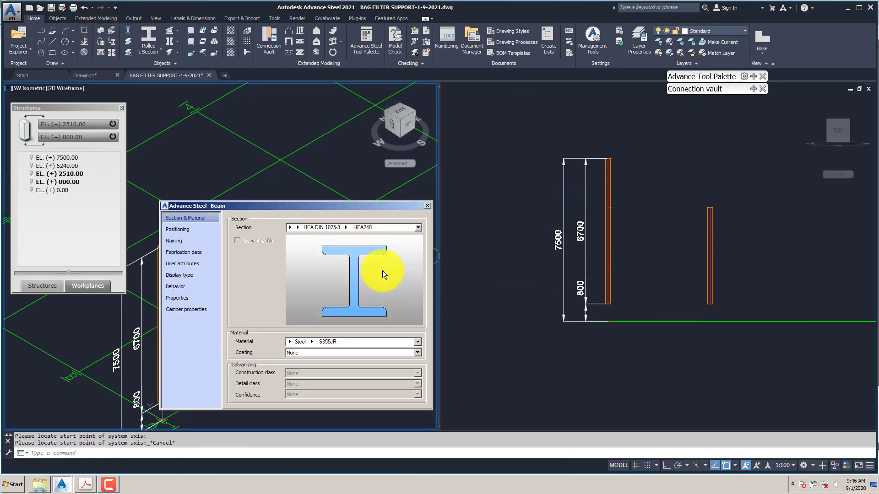
left_click(427, 205)
left_click(771, 237)
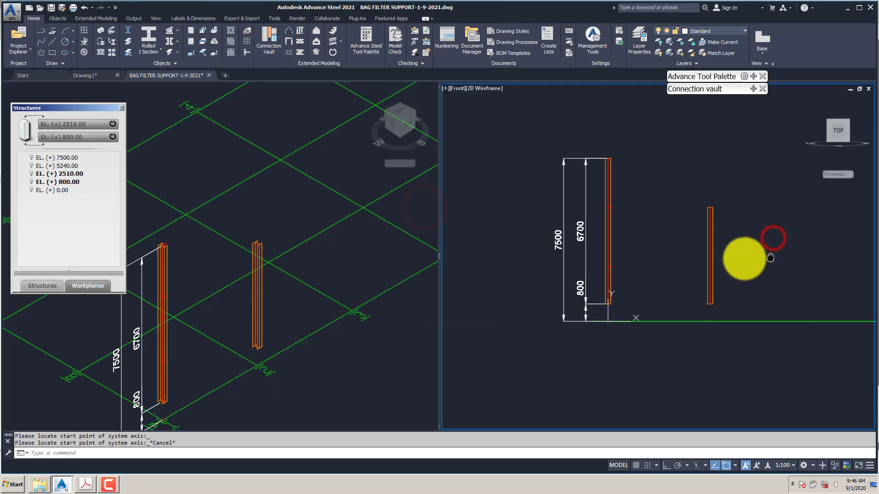
left_click(350, 234)
left_click(99, 30)
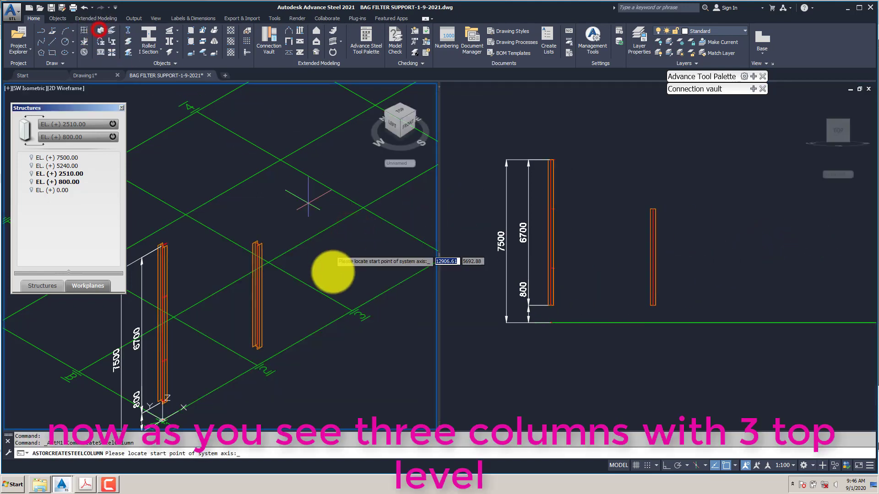
left_click(345, 310)
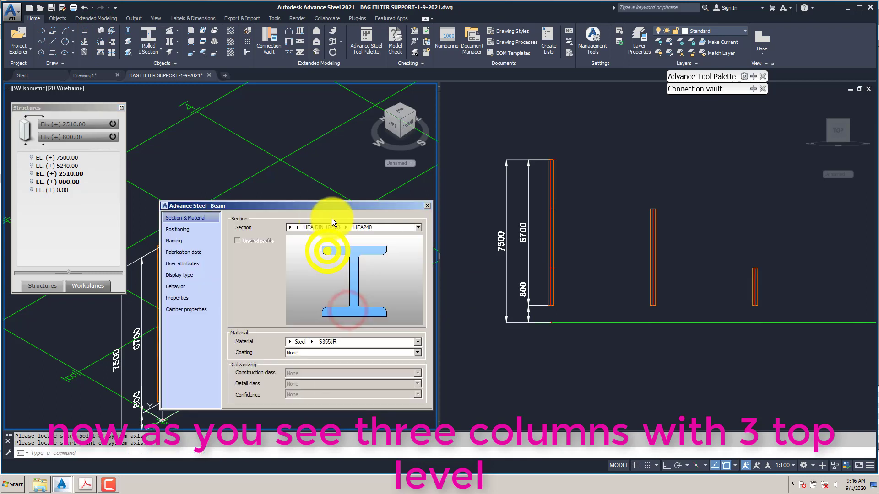
Close the beam properties and reframe the isometric and front views around the three columns.
left_click(427, 206)
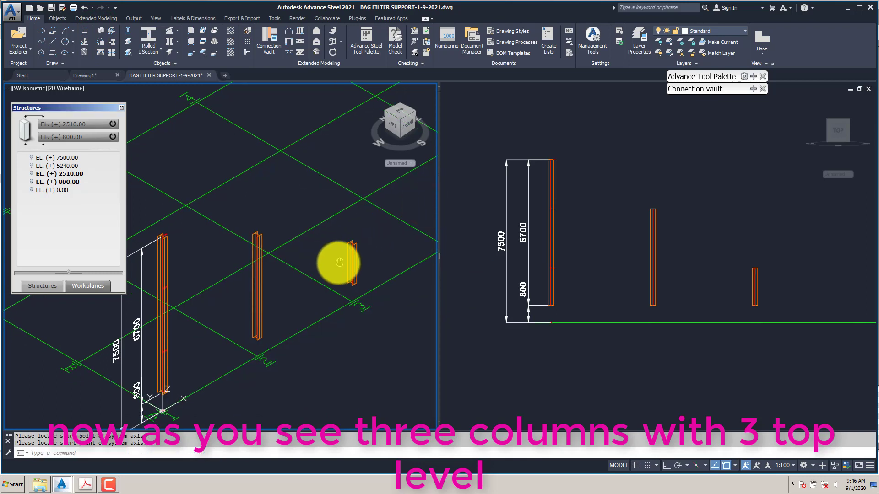
left_click(625, 257)
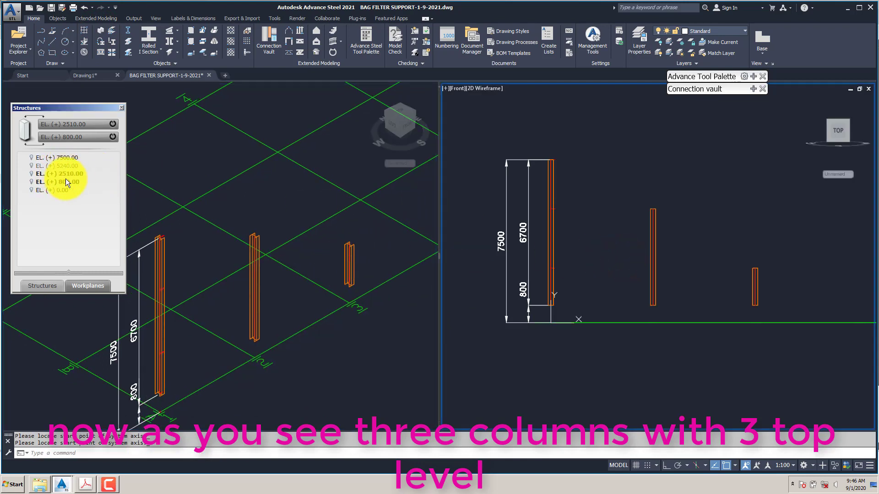
middle_click_drag(270, 289, 275, 278)
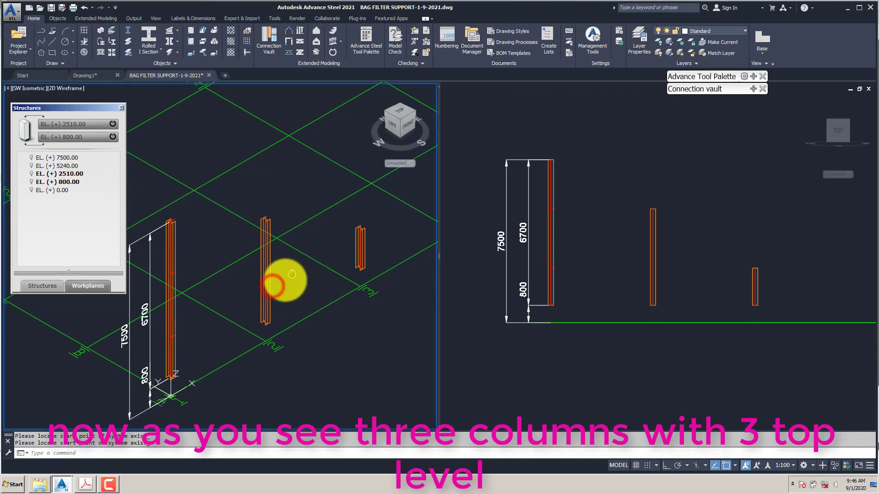
left_click(647, 279)
middle_click_drag(603, 281, 634, 282)
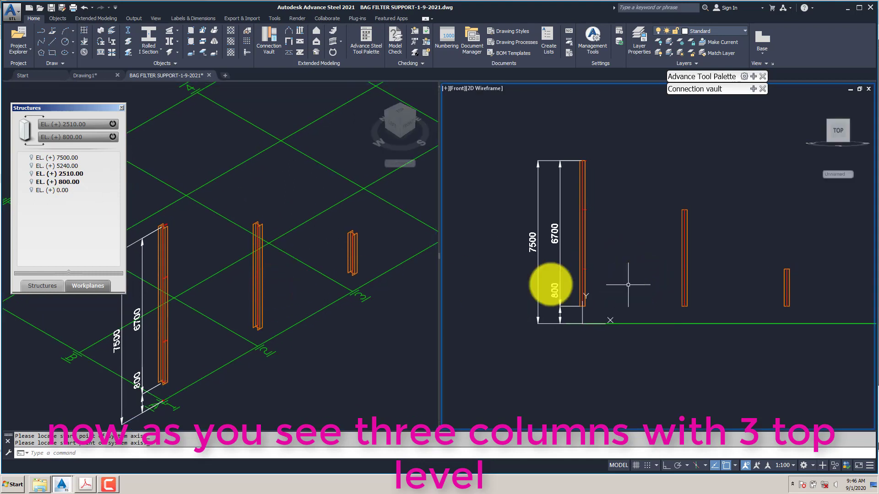
left_click(317, 303)
left_click(614, 281)
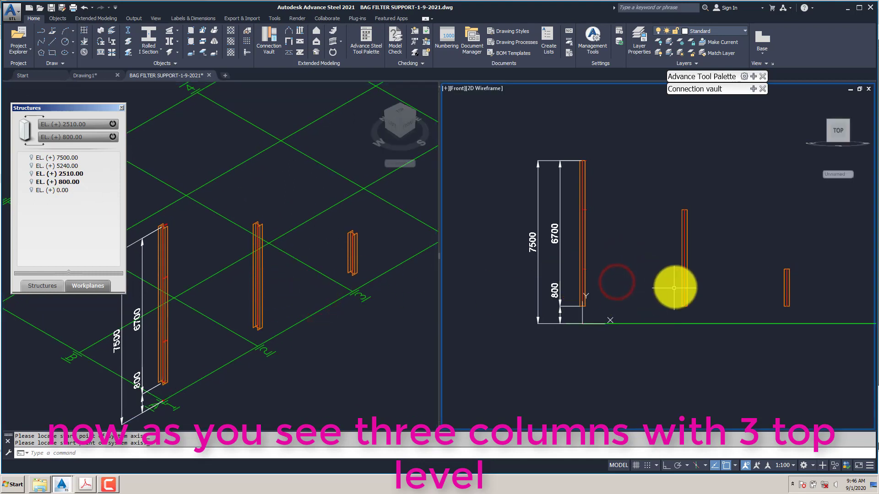
scroll(612, 264, "up", 2)
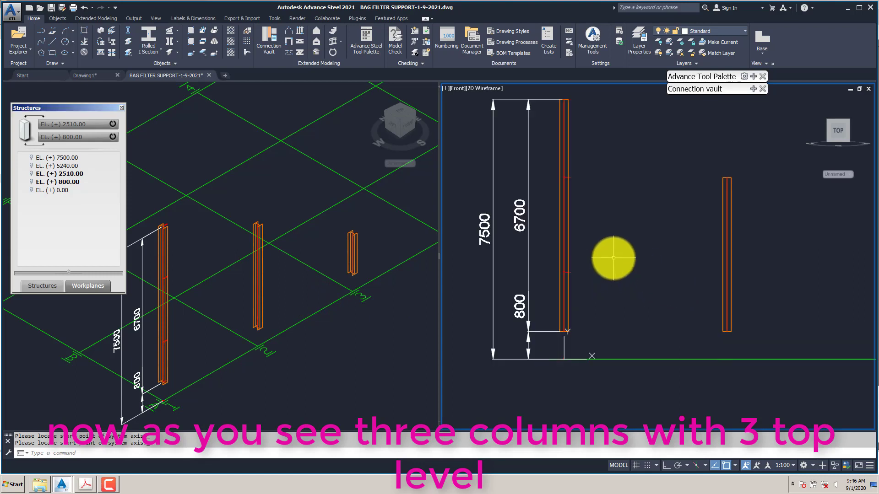
scroll(571, 177, "up", 3)
scroll(562, 201, "down", 3)
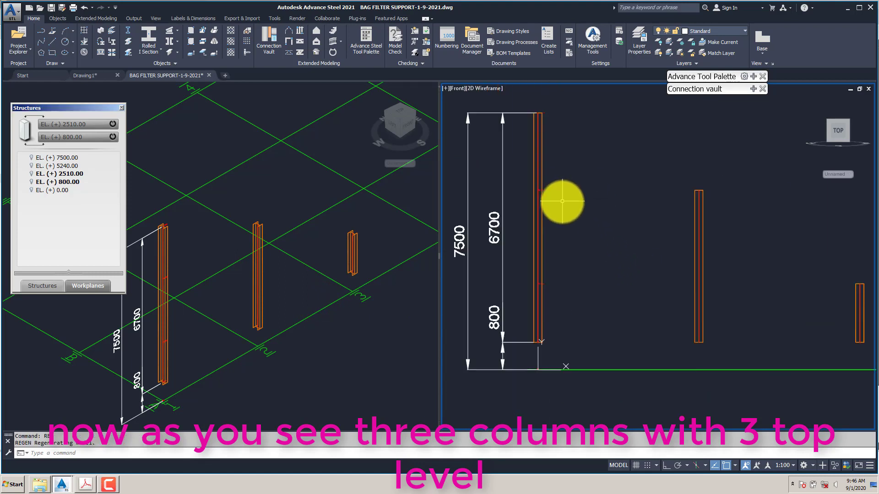
scroll(627, 229, "down", 2)
scroll(563, 228, "up", 1)
middle_click_drag(563, 228, 609, 240)
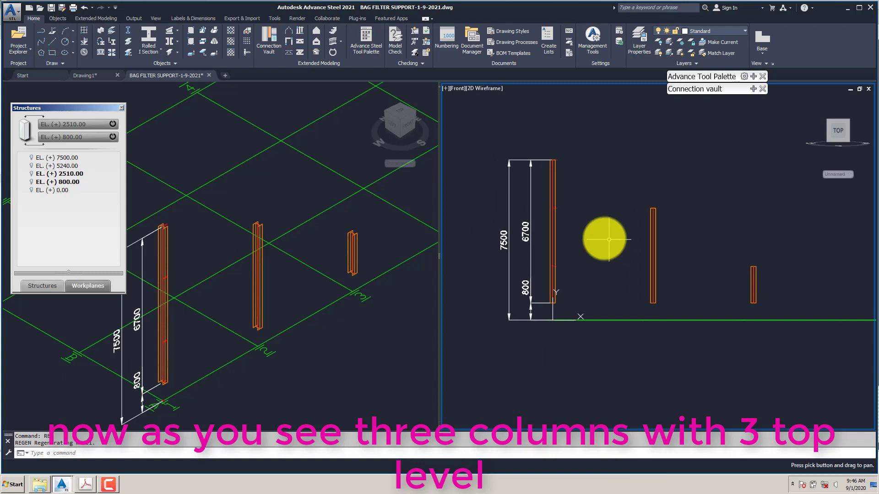
Move the Structures panel clear of the columns.
left_click_drag(407, 217, 446, 240)
left_click(290, 183)
scroll(253, 213, "up", 4)
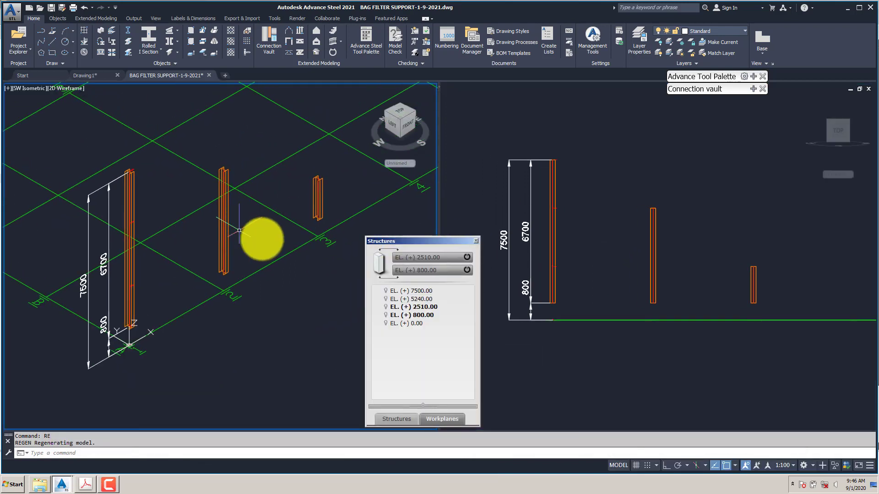
left_click_drag(382, 235, 382, 235)
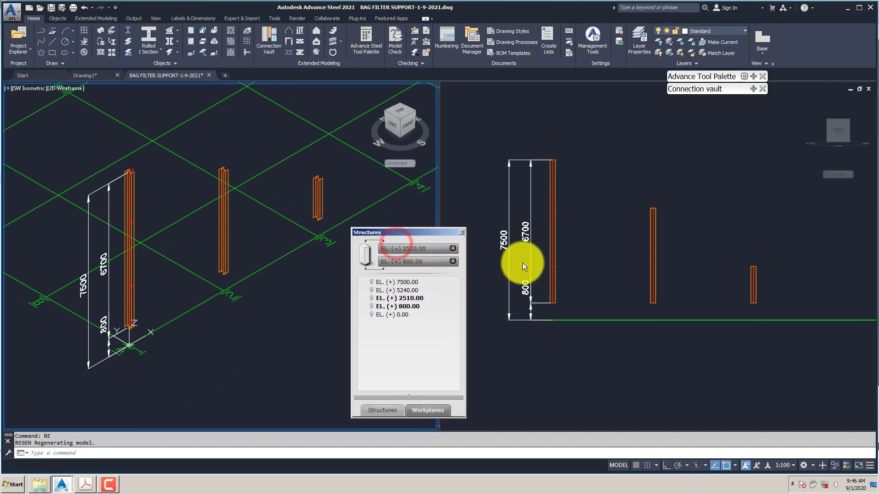
left_click(563, 255)
Erase the middle 5240 column and the short 2510 column, keeping the 7500 column.
left_click(653, 240)
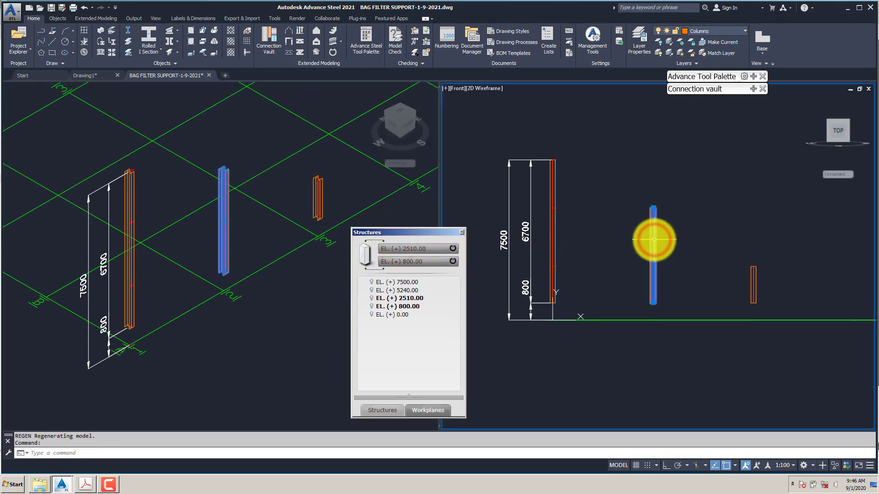
key("Delete")
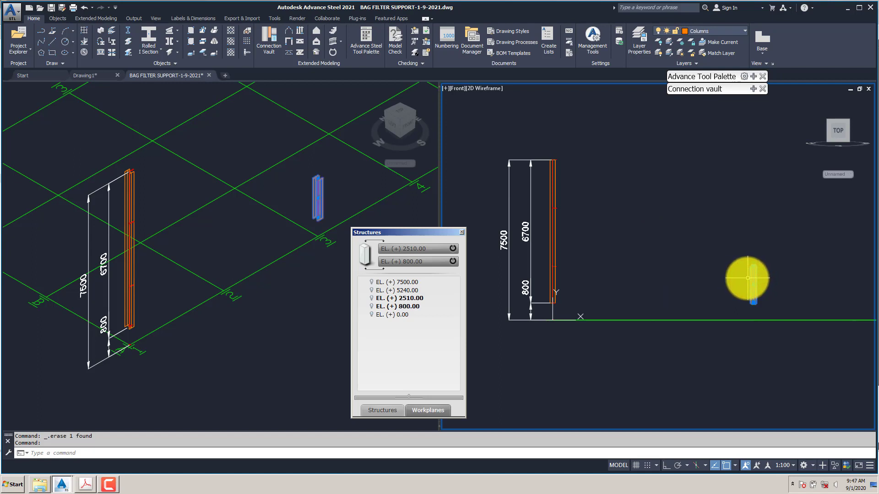
left_click(699, 274)
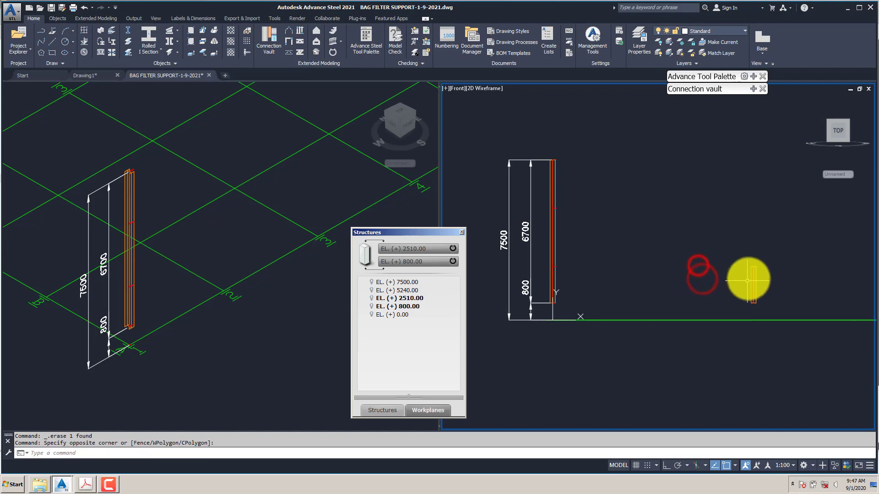
left_click(747, 279)
Switch the right viewport from the Front view to the Top view.
left_click(208, 248)
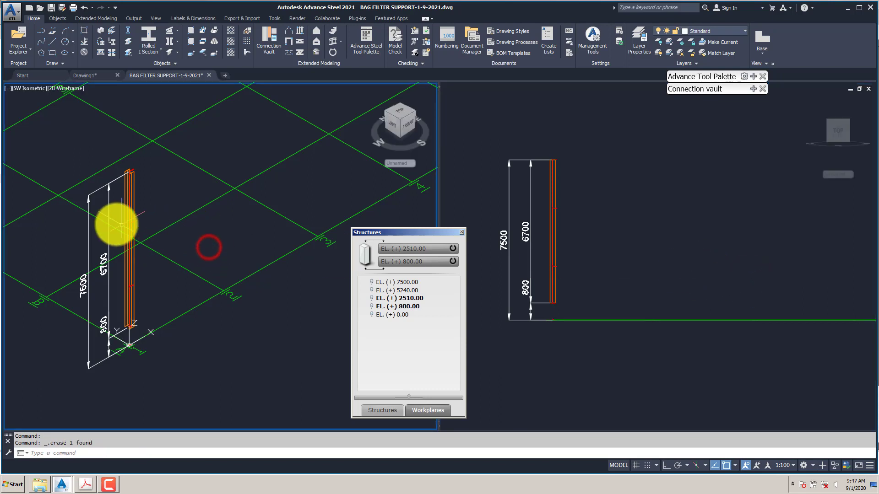
scroll(117, 225, "up", 3)
scroll(153, 206, "down", 1)
left_click(606, 215)
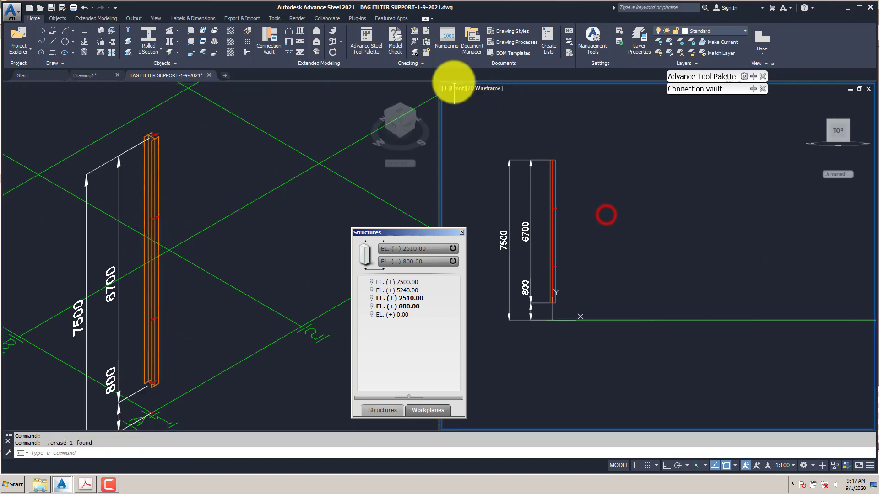
left_click(455, 86)
left_click(474, 105)
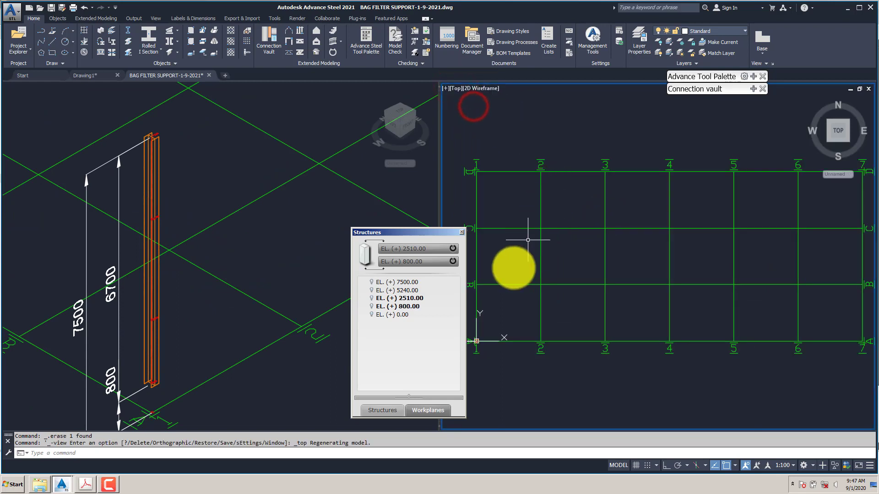
Zoom the Top view onto the column's I-section, then bring up the reference PDF drawing.
scroll(598, 277, "up", 8)
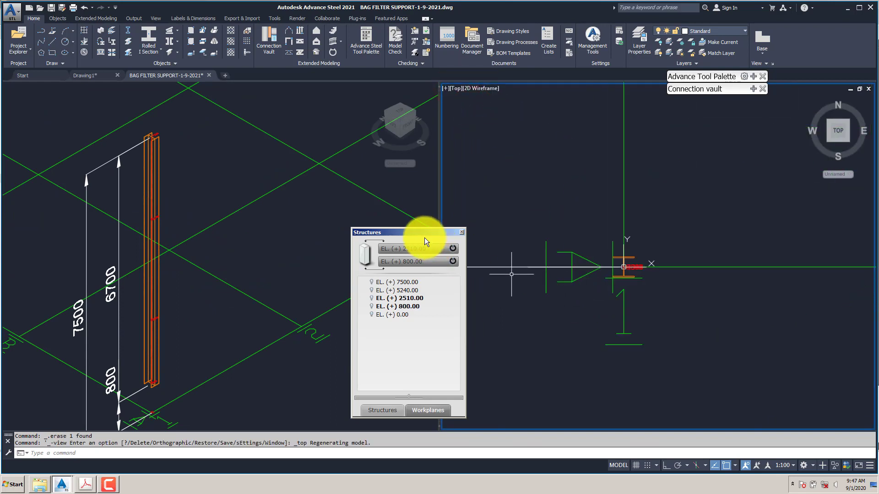
left_click_drag(424, 237, 305, 123)
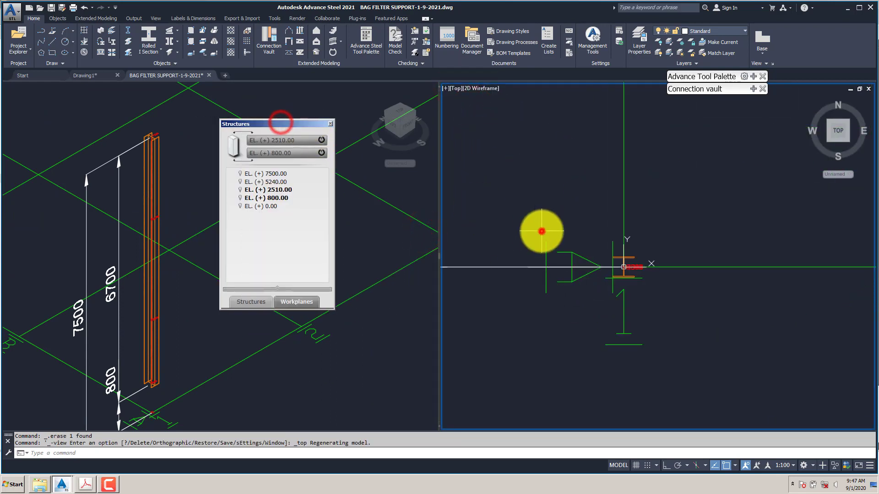
left_click(563, 221)
scroll(631, 279, "up", 3)
scroll(621, 278, "up", 2)
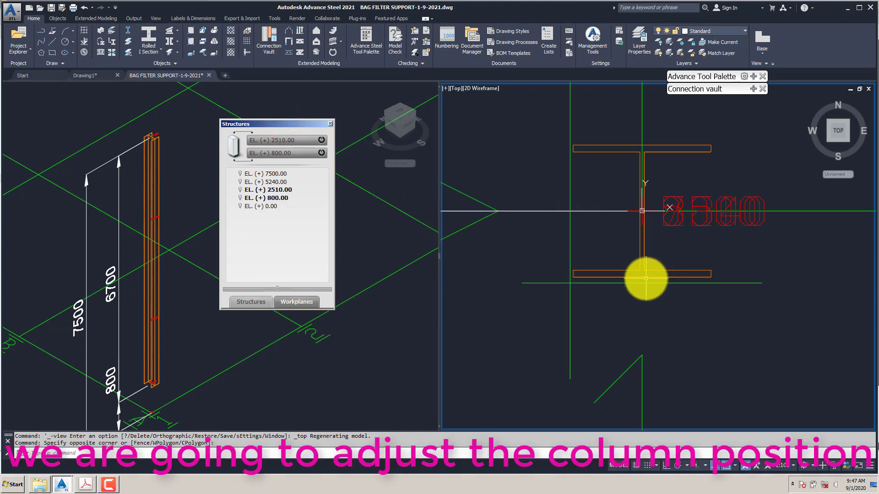
scroll(633, 274, "down", 1)
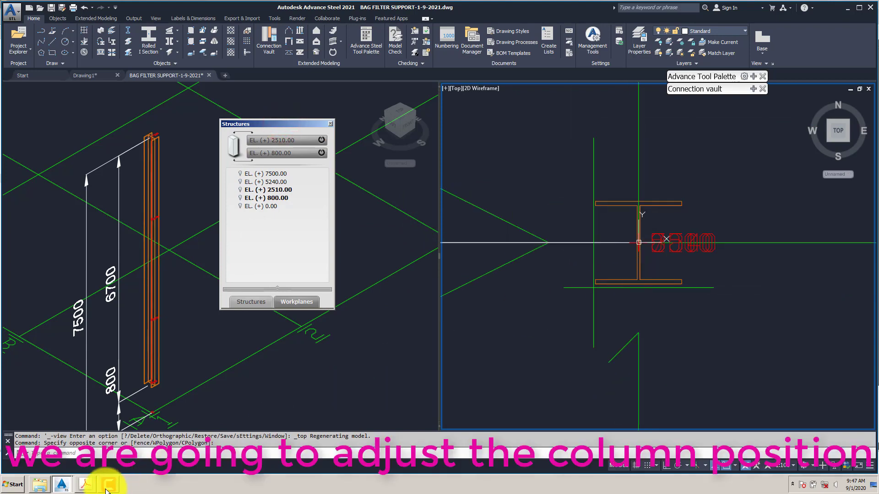
left_click(86, 484)
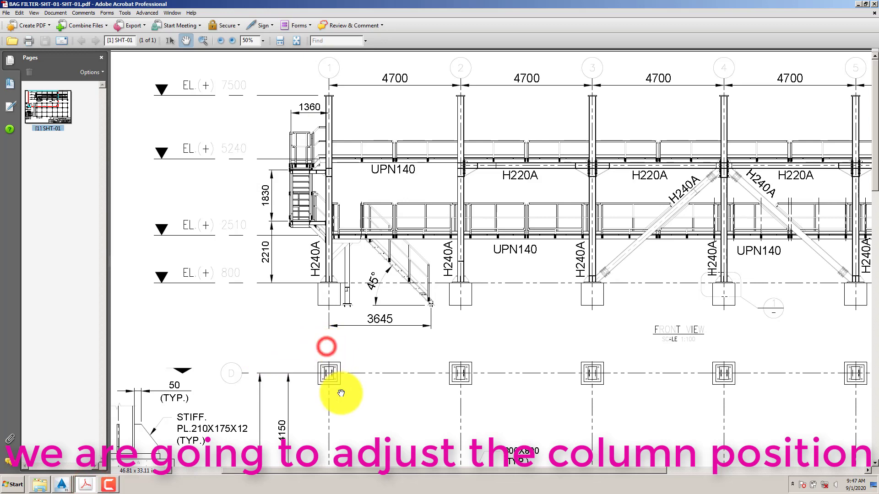
Inspect the PDF's grid plan, DETAIL 1 and grid row A base plate dimensions, then return to Advance Steel.
left_click_drag(339, 392, 342, 233)
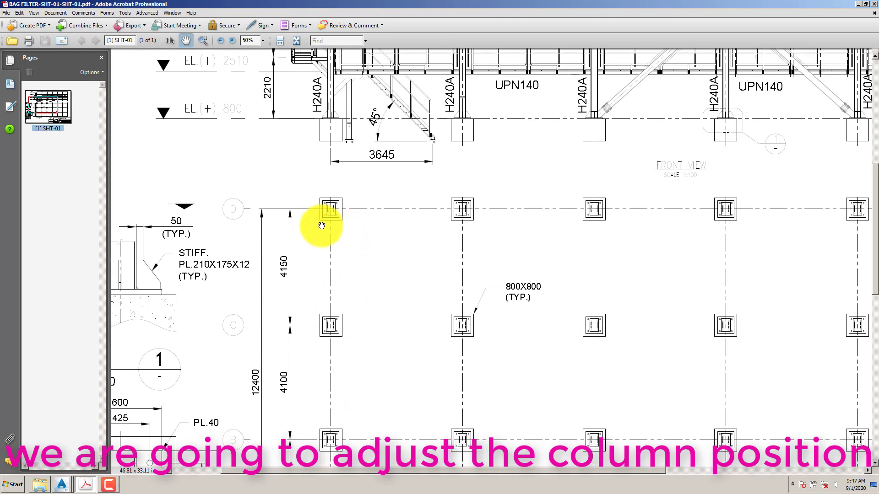
left_click_drag(266, 284, 351, 196)
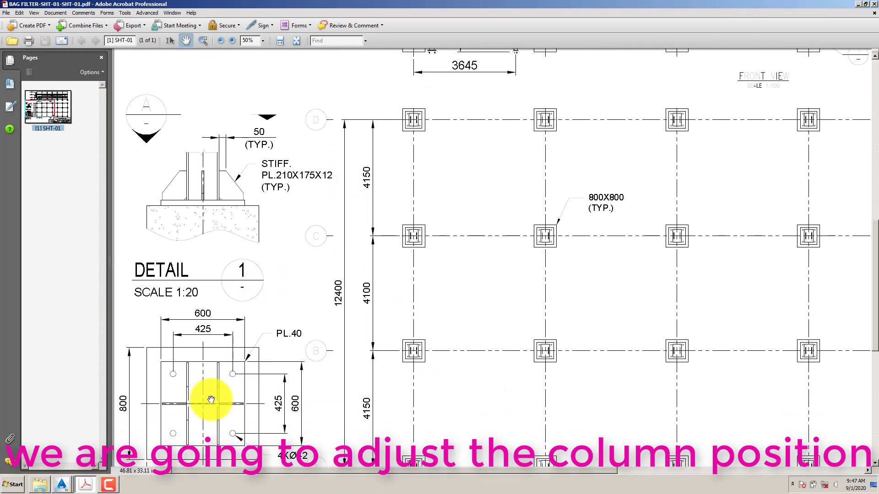
scroll(205, 406, "up", 1, "ctrl")
mouse_move(201, 407)
left_mouse_down()
mouse_move(219, 304)
mouse_move(232, 295)
left_mouse_up()
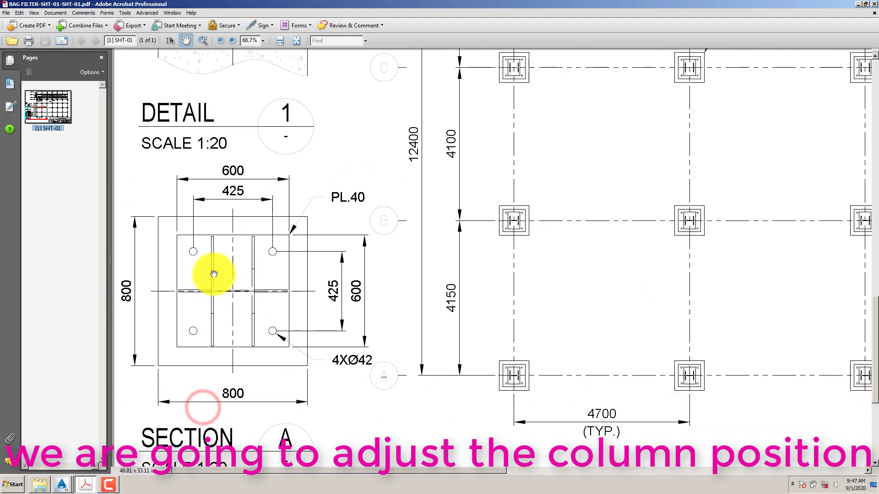
left_click(61, 486)
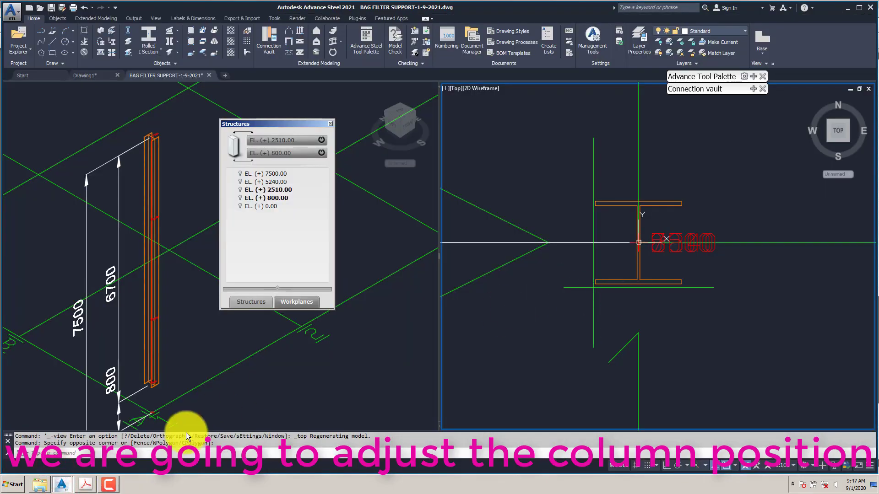
left_click(85, 485)
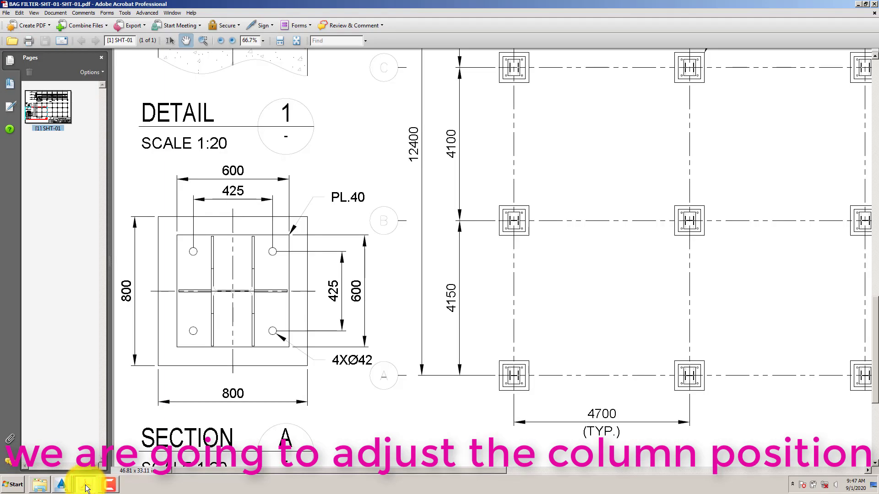
left_click(85, 486)
Open the column's beam properties and rotate it 90° about its section centre.
left_click(627, 280)
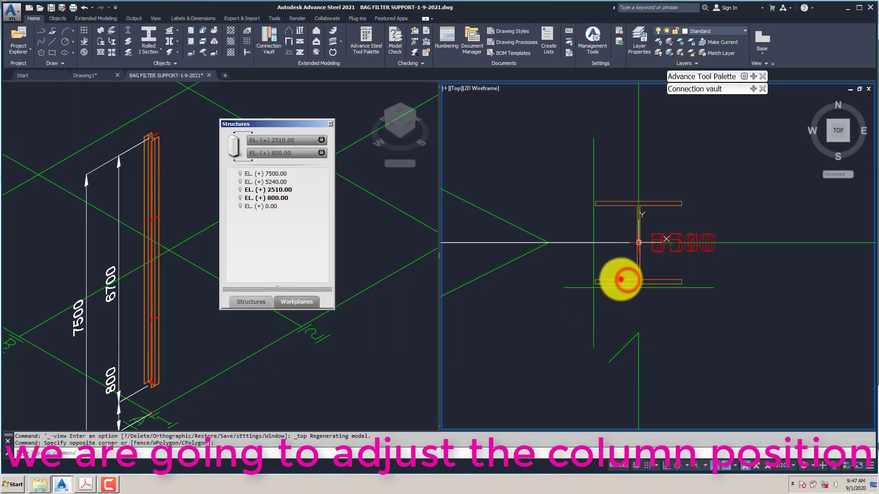
right_click(620, 277)
left_click(669, 134)
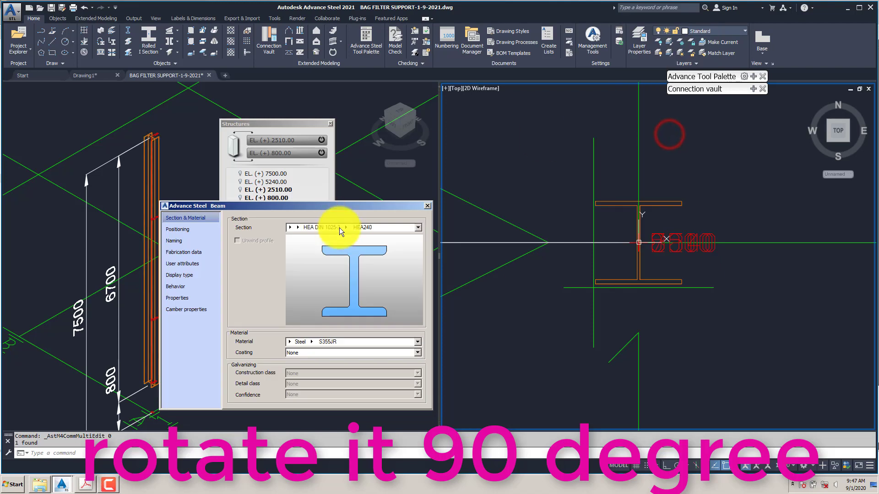
left_click_drag(331, 204, 328, 201)
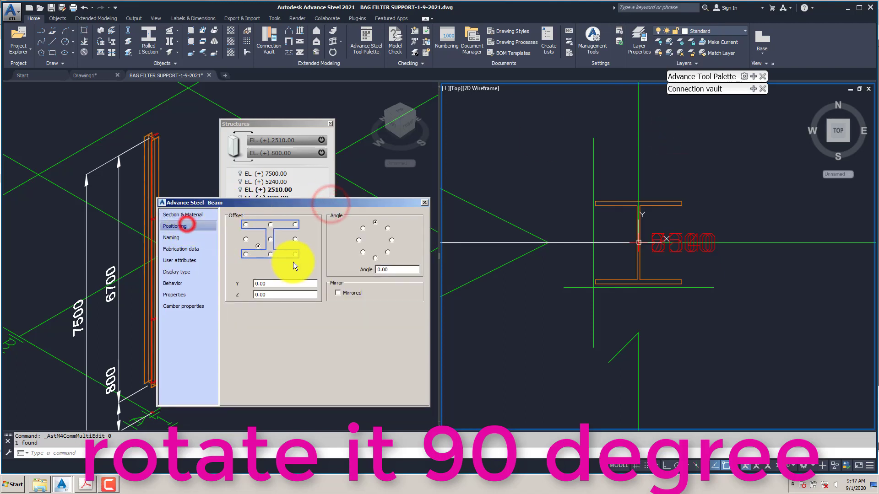
left_click(270, 239)
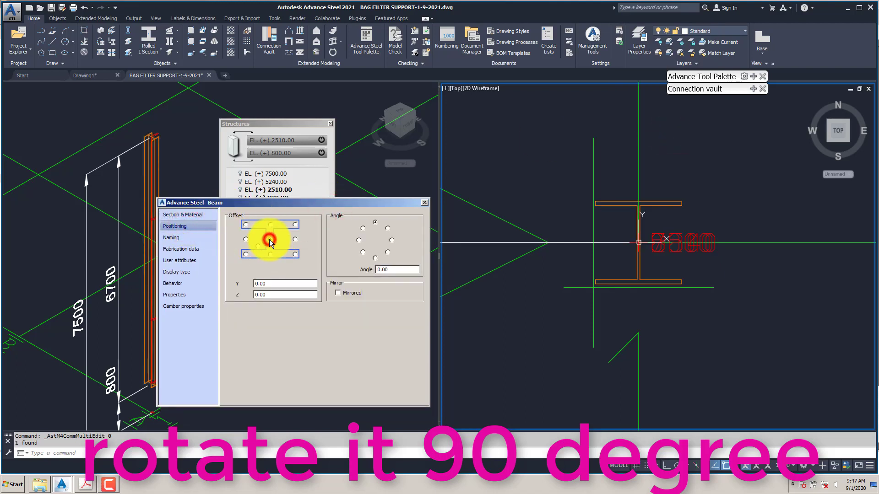
left_click(392, 240)
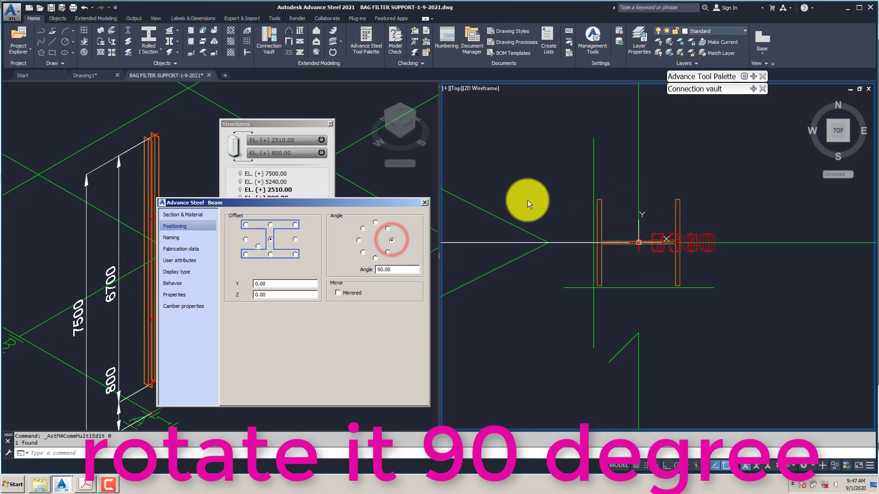
left_click(374, 257)
left_click(359, 241)
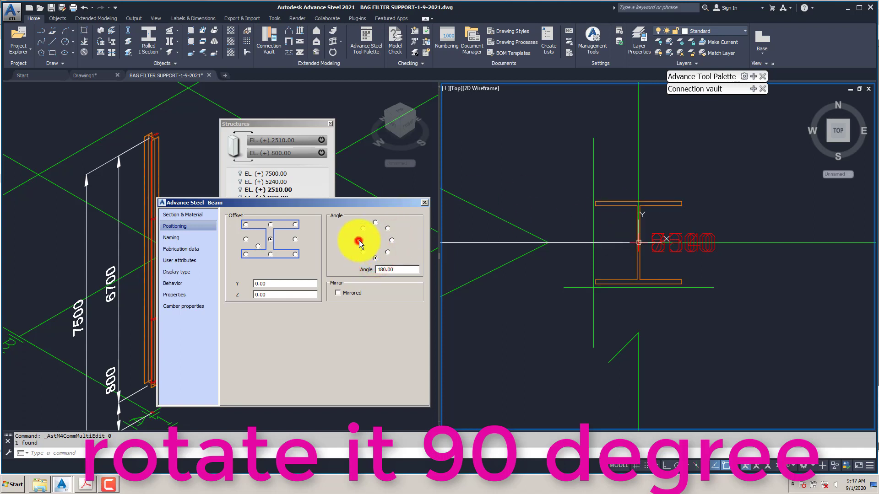
left_click(391, 242)
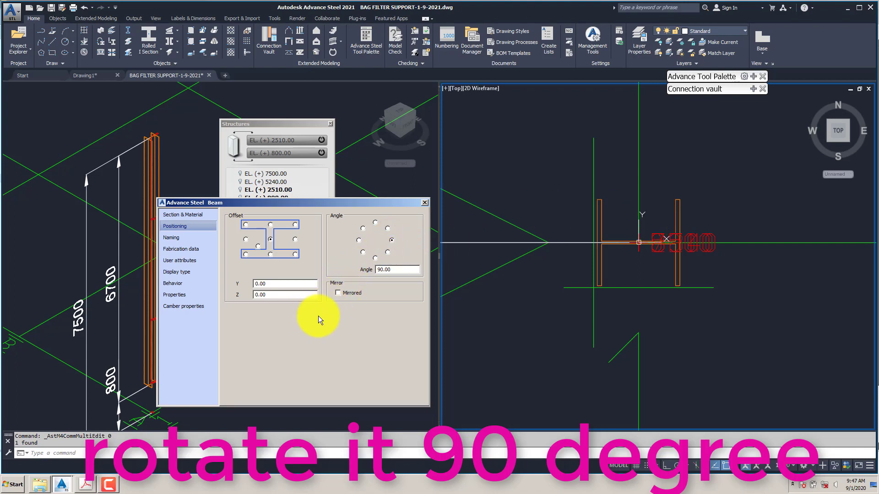
Set both the Y and Z positioning offsets of the column to 0.
left_click(274, 284)
type("1")
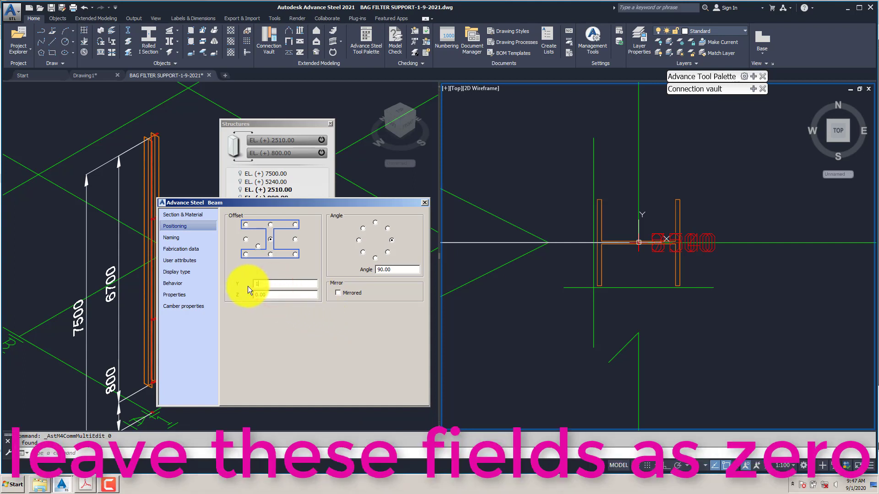
type("00")
key("Return")
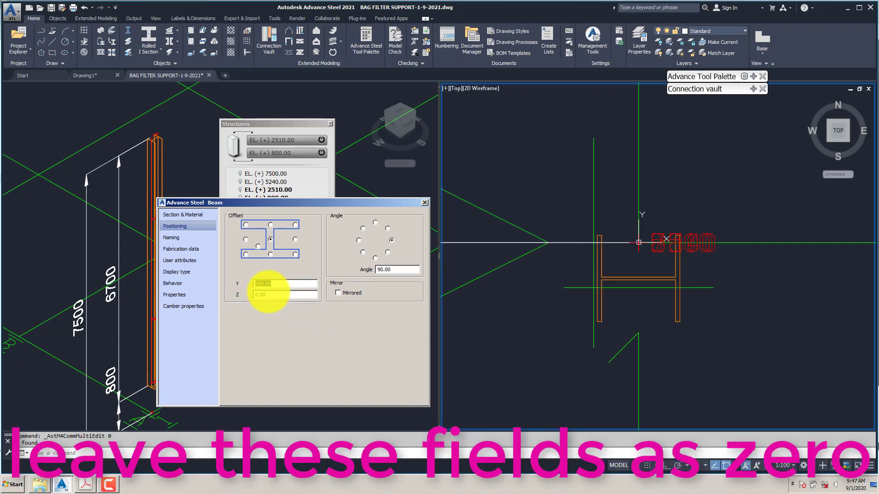
left_click(271, 295)
type("100")
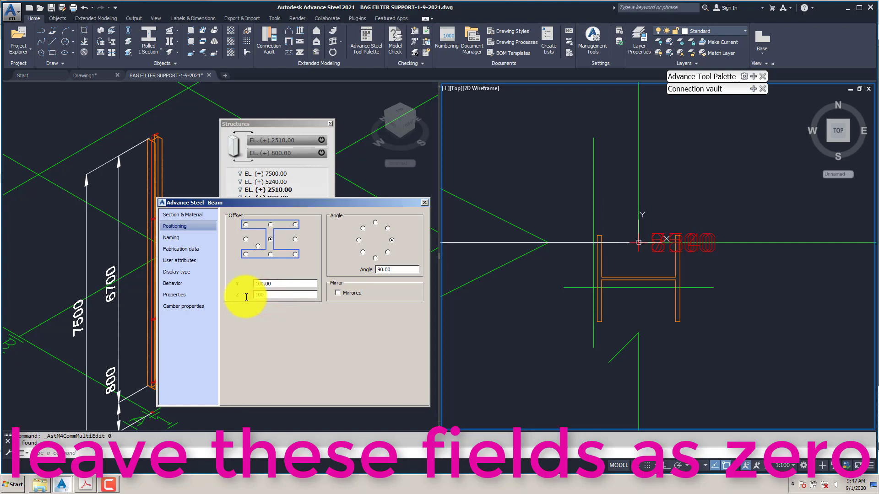
key("Return")
left_click(273, 284)
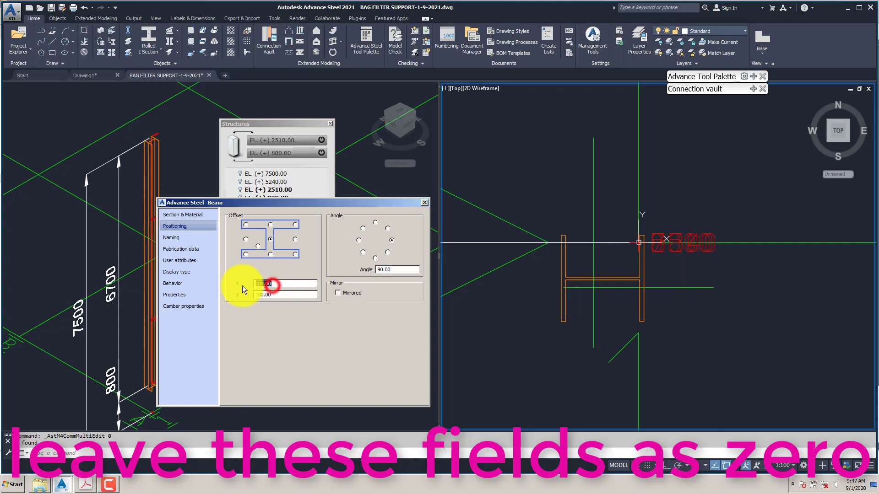
type("0")
key("Return")
left_click(255, 294)
type("0")
key("Return")
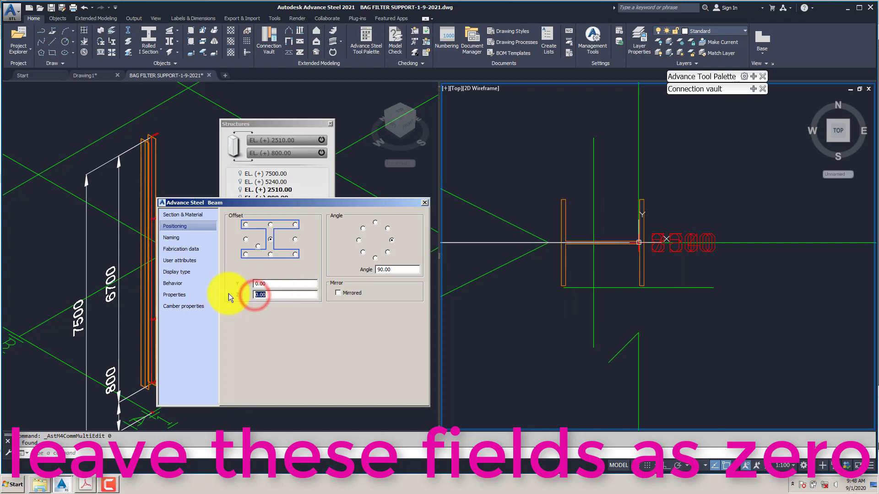
left_click(183, 241)
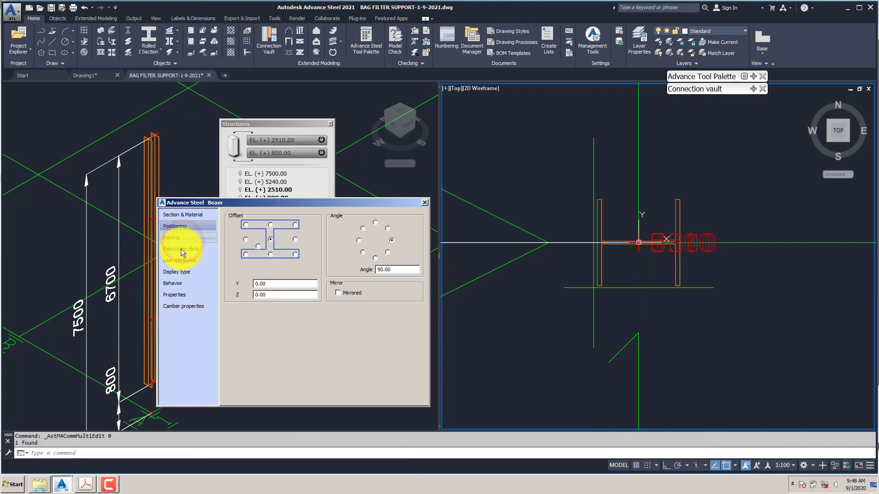
Change the column's display type from Standard to Exact in the Beam dialog.
left_click(182, 250)
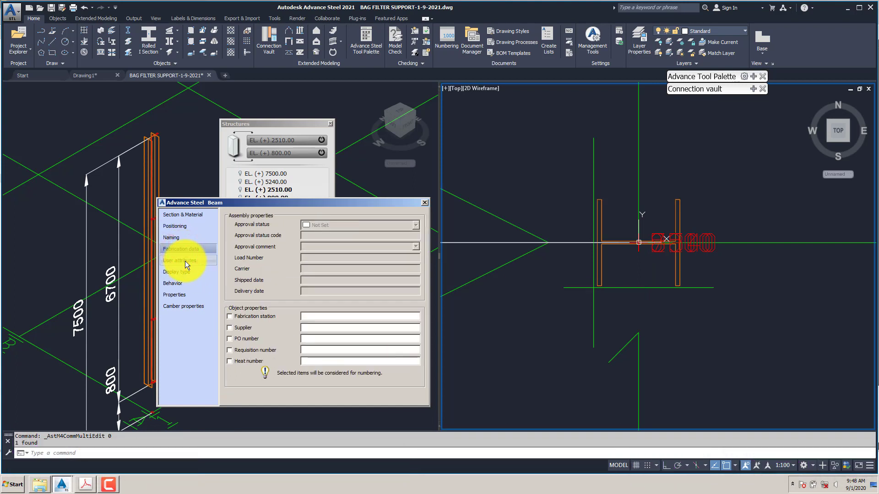
left_click(185, 261)
left_click(181, 271)
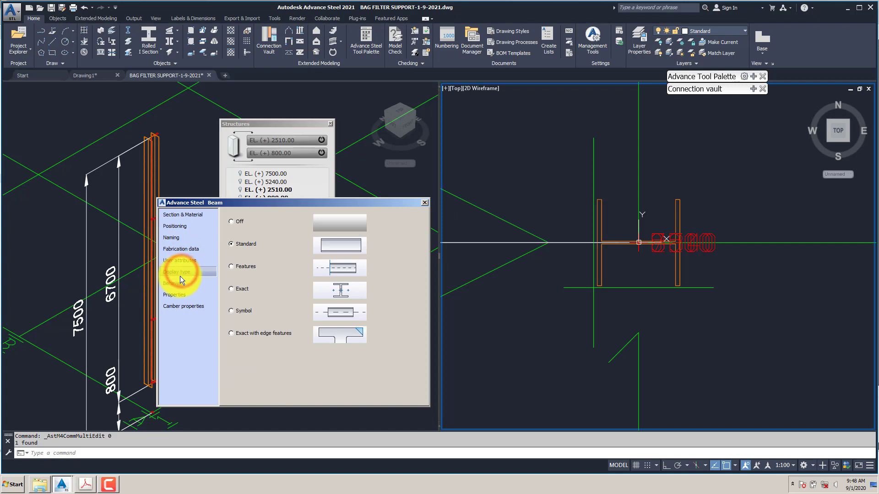
left_click(183, 283)
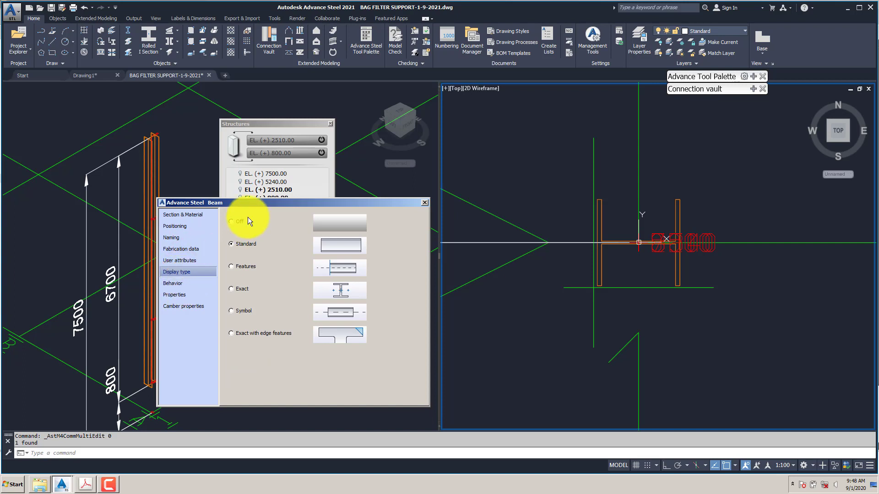
left_click_drag(247, 204, 305, 149)
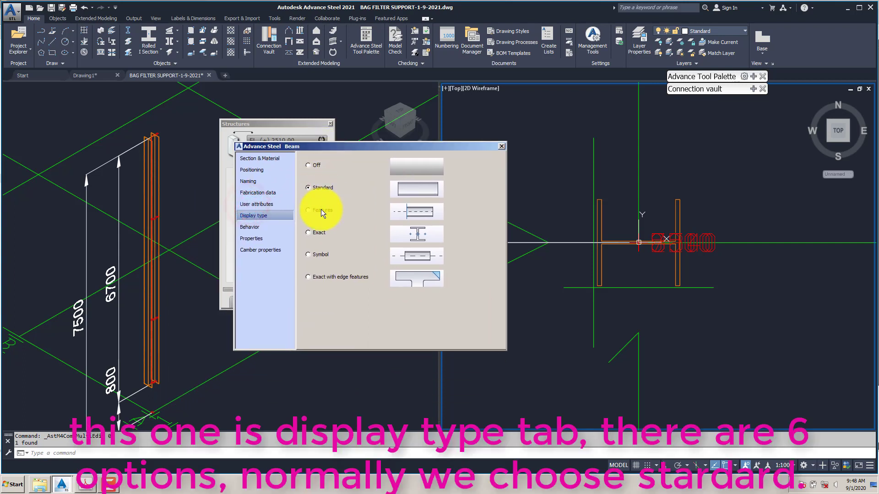
left_click(313, 234)
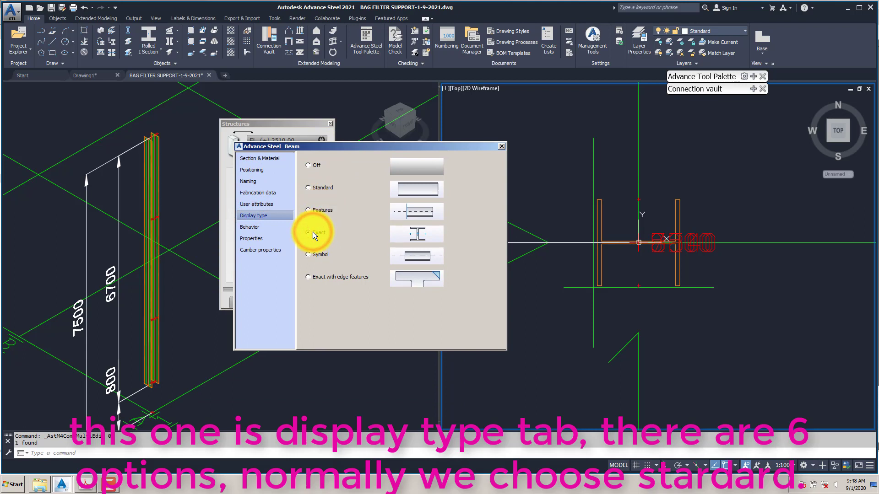